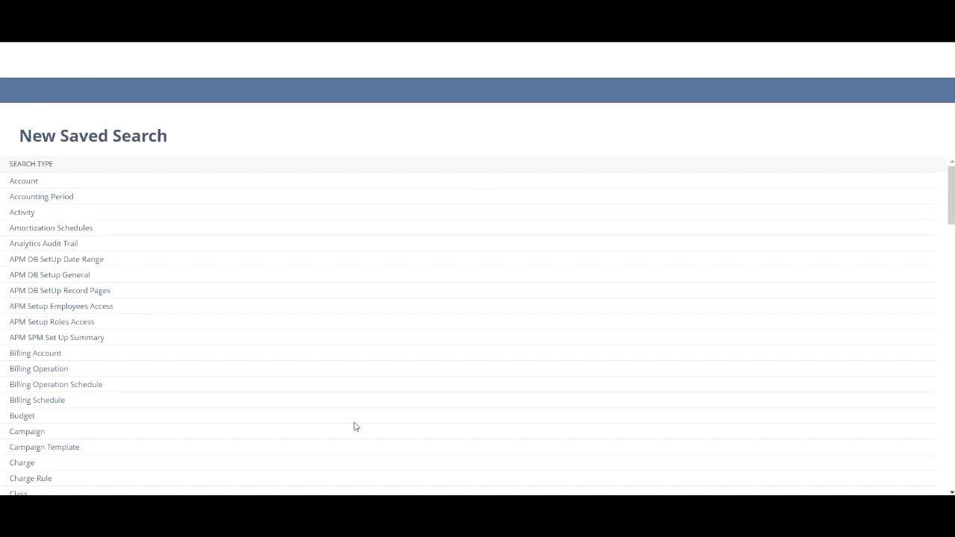
Step: Start a new saved search with the search type Transaction
scroll(349, 446, "down", 1)
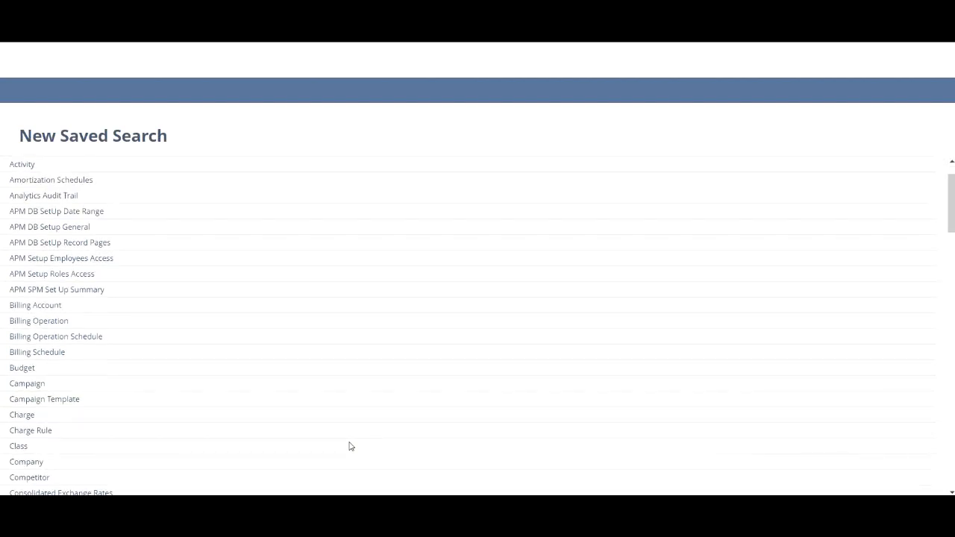
scroll(349, 445, "down", 20)
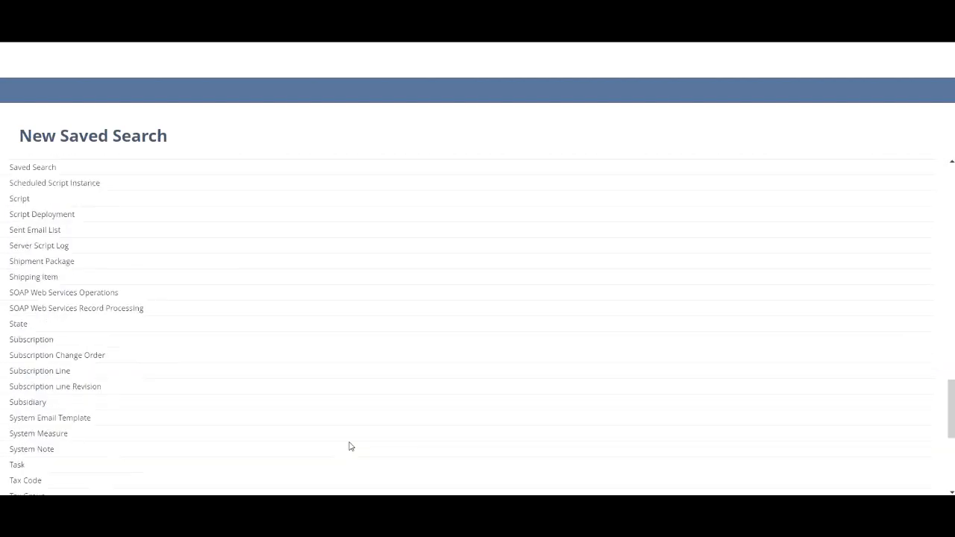
scroll(348, 445, "down", 5)
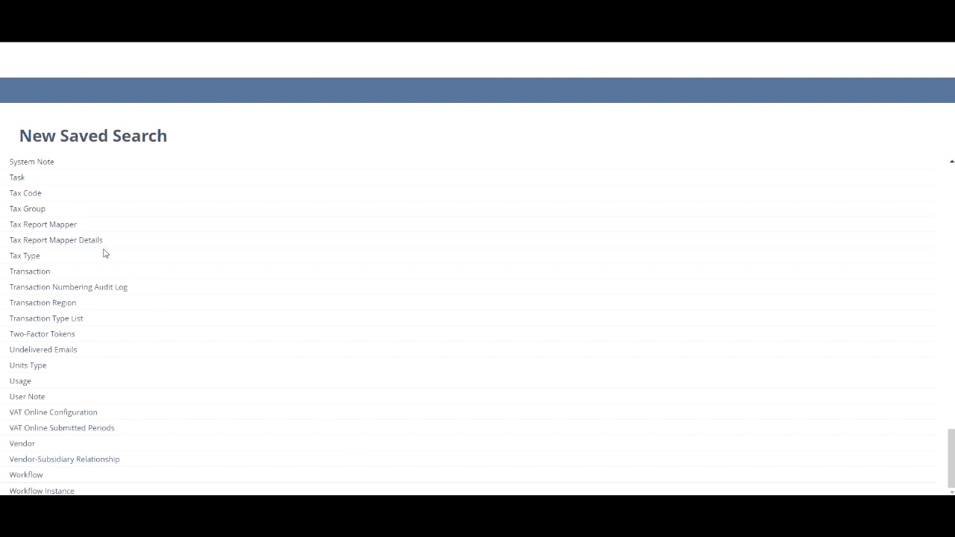
left_click(28, 277)
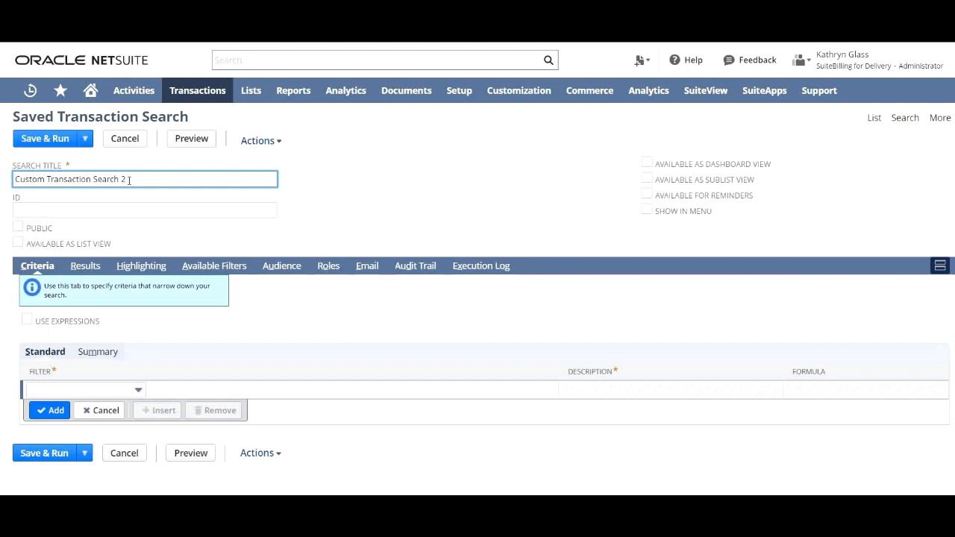
Step: Replace the default search title with "Invoices after 2022"
left_click_drag(129, 180, 2, 180)
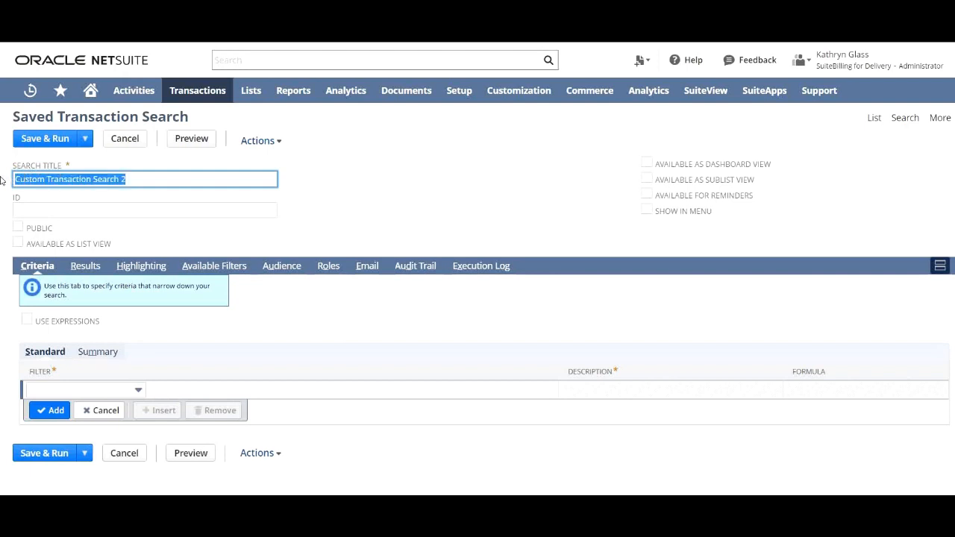
type("Invoices")
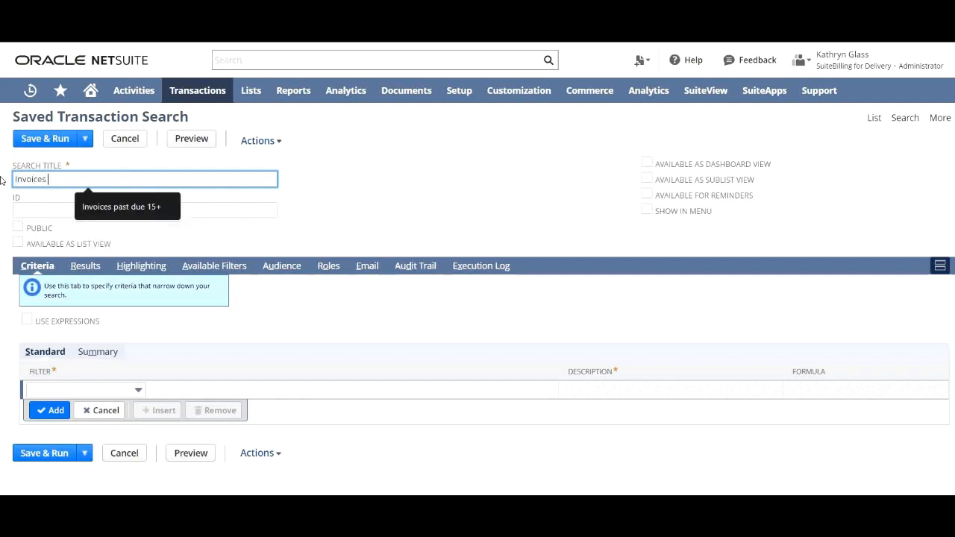
type(" after")
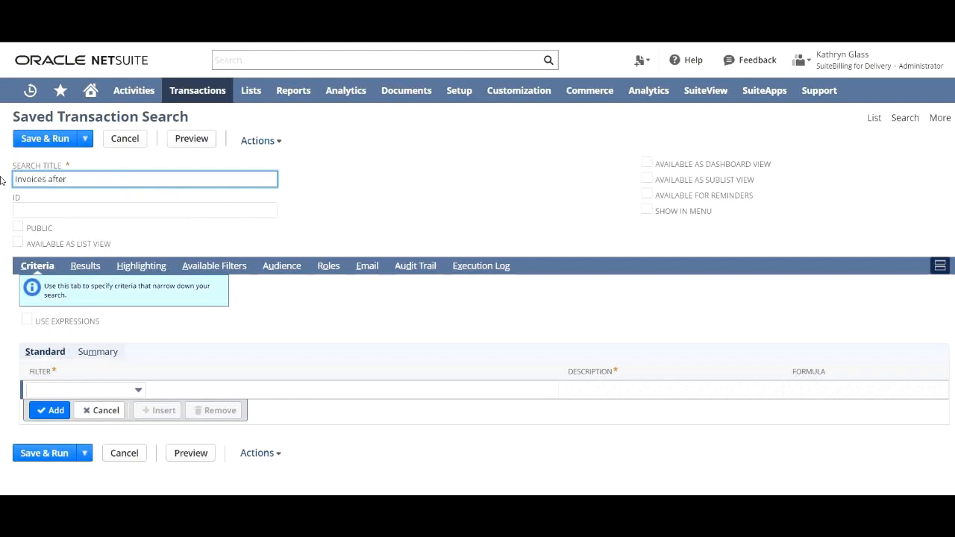
type(" 2022")
left_click(321, 155)
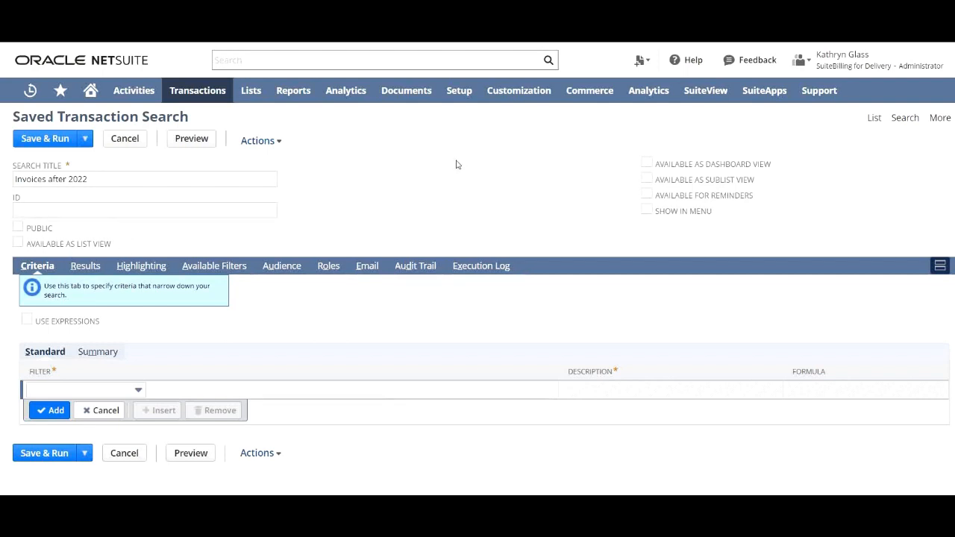
Step: Make the saved search public
left_click(18, 228)
left_click(58, 393)
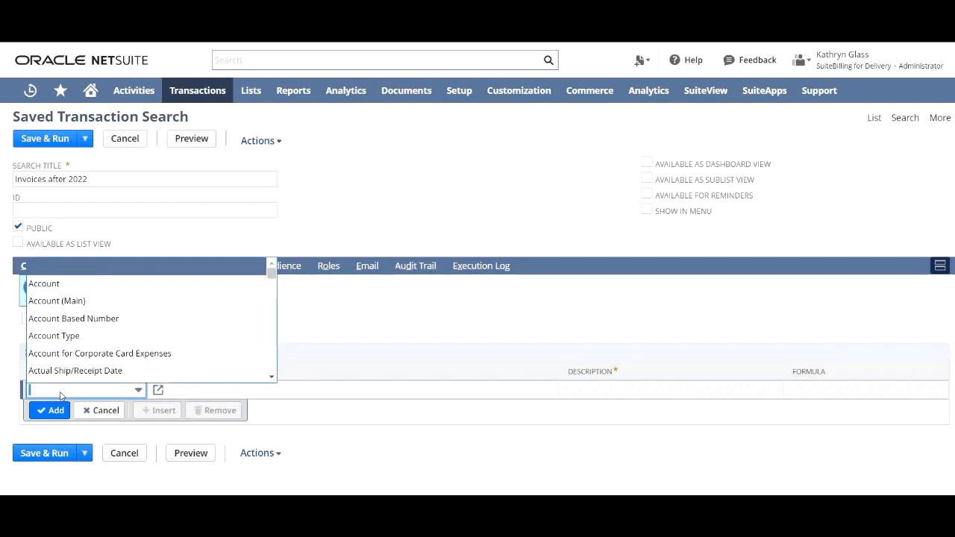
left_click(453, 188)
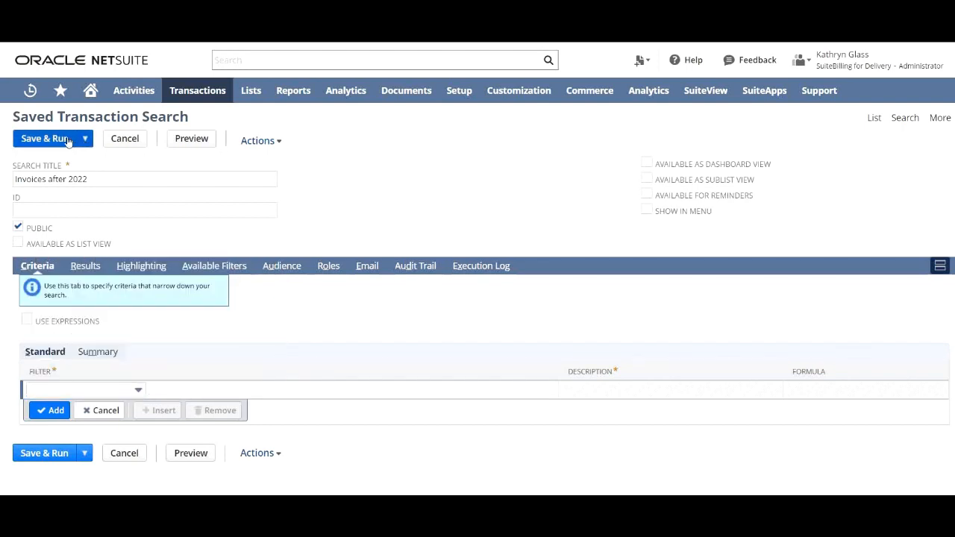
Step: Save and run the search without criteria, and look through the transaction types and dates in the results
left_click(34, 144)
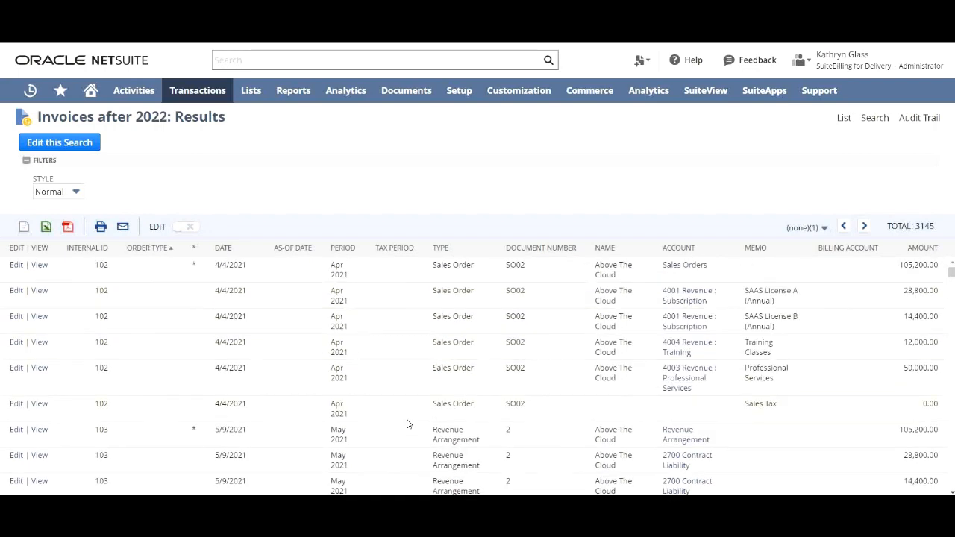
scroll(440, 448, "down", 3)
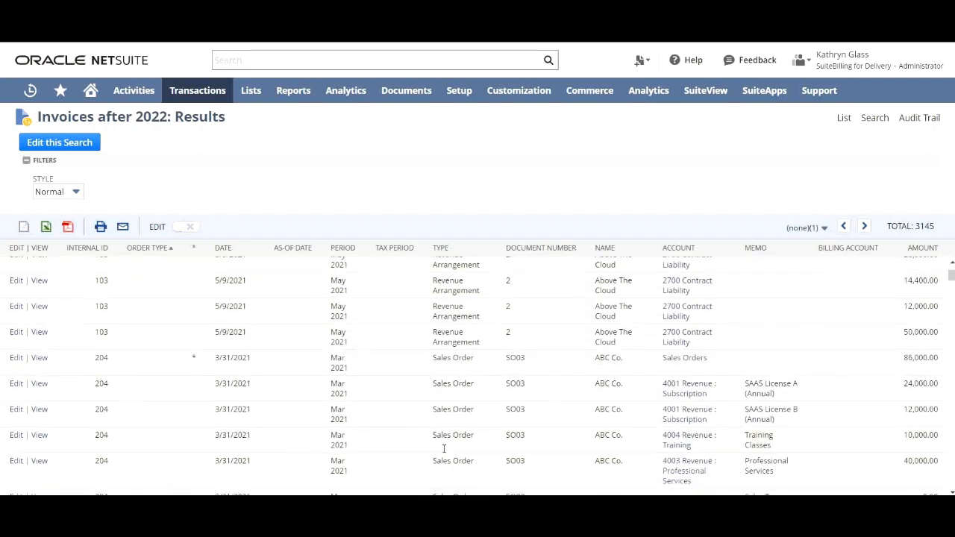
scroll(444, 448, "down", 5)
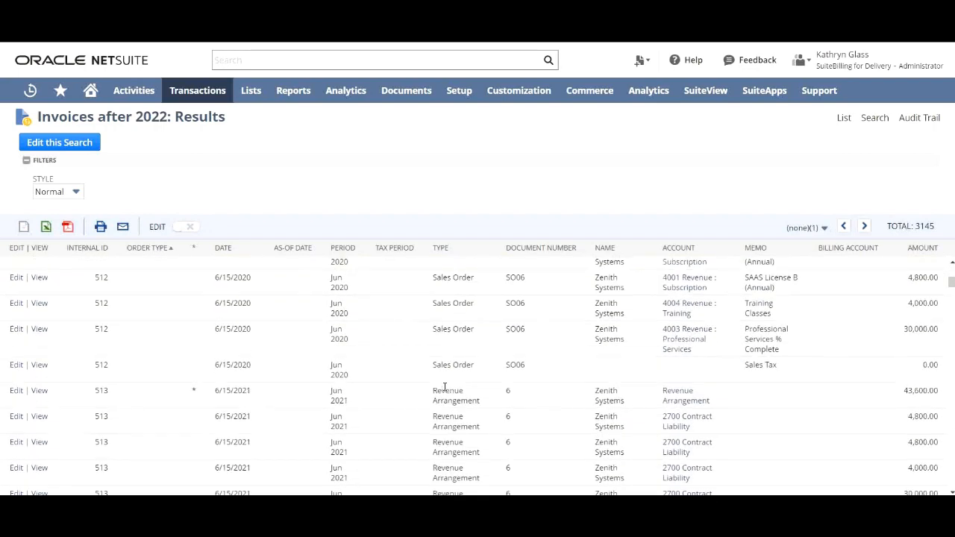
scroll(445, 387, "down", 6)
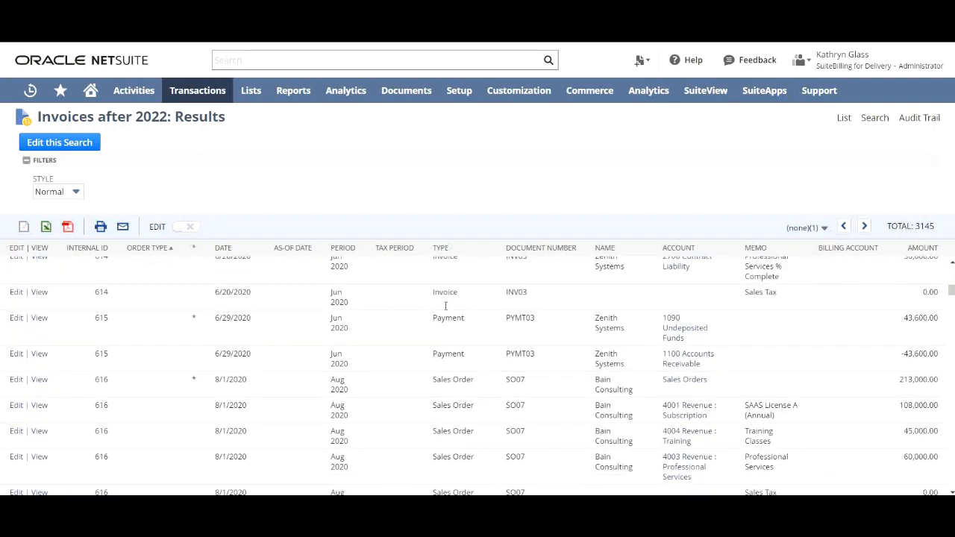
scroll(438, 411, "up", 10)
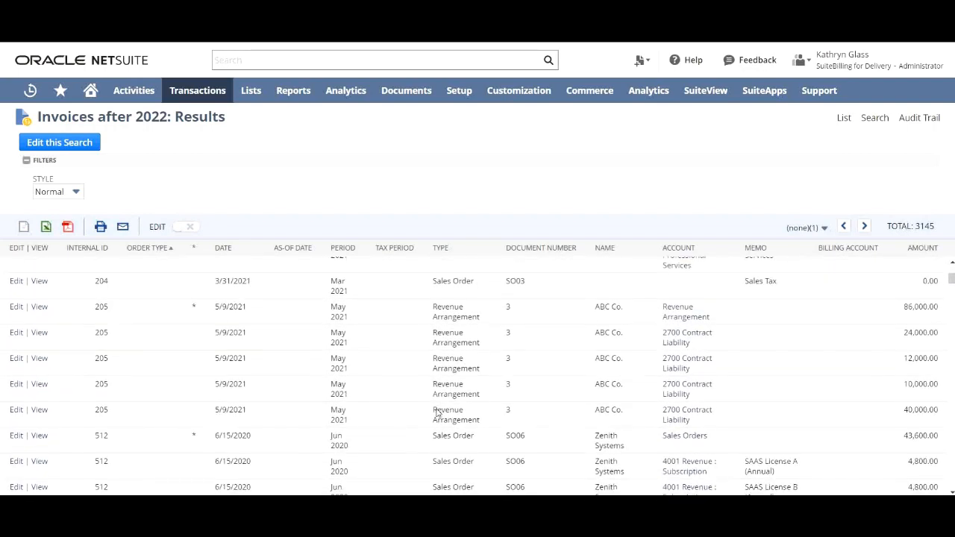
scroll(438, 412, "up", 1)
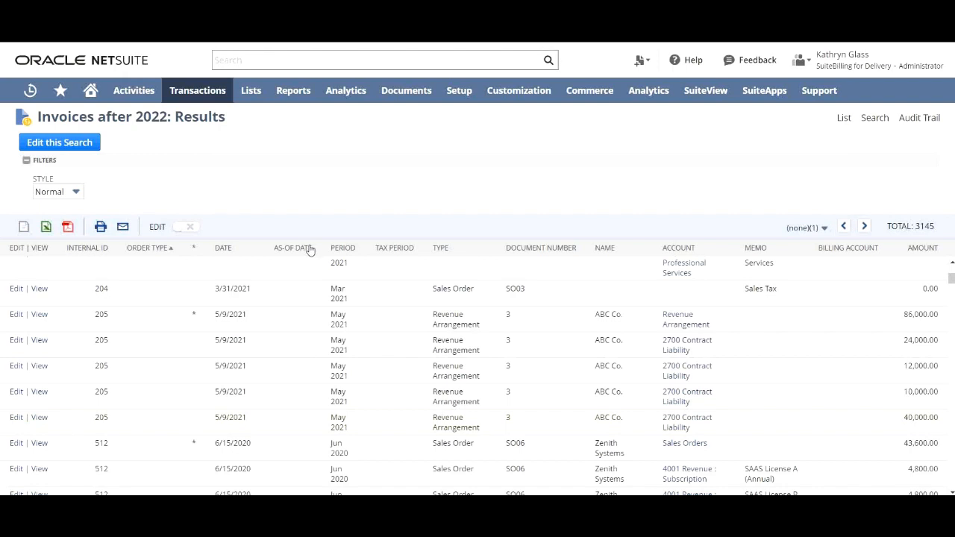
Step: Reopen the search for editing and add a standard Type criterion set to any of Invoice
left_click(63, 148)
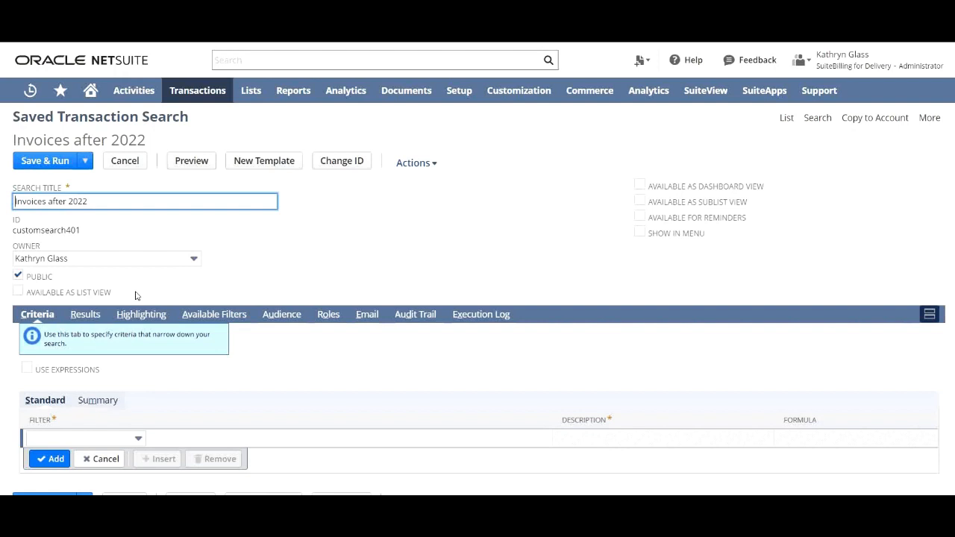
scroll(112, 439, "down", 1)
left_click(99, 411)
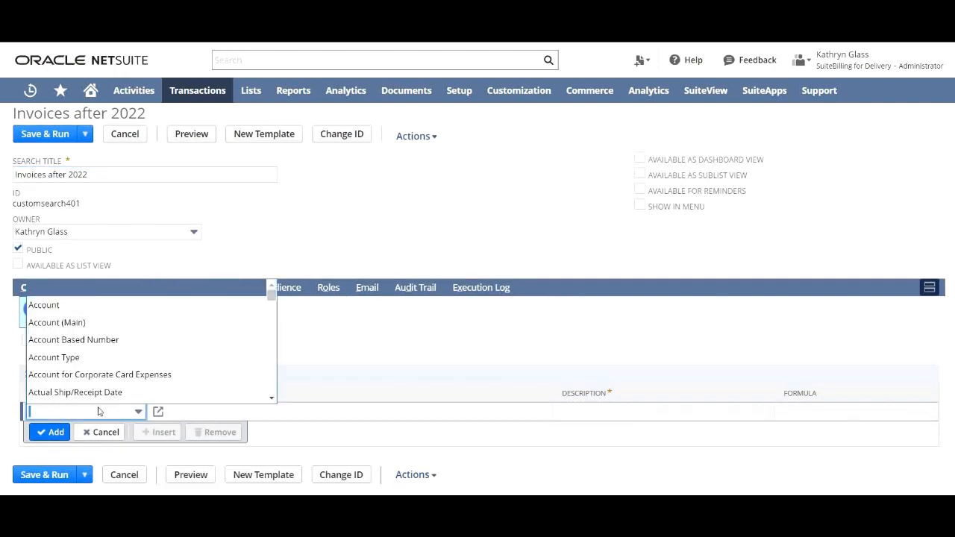
type("Type")
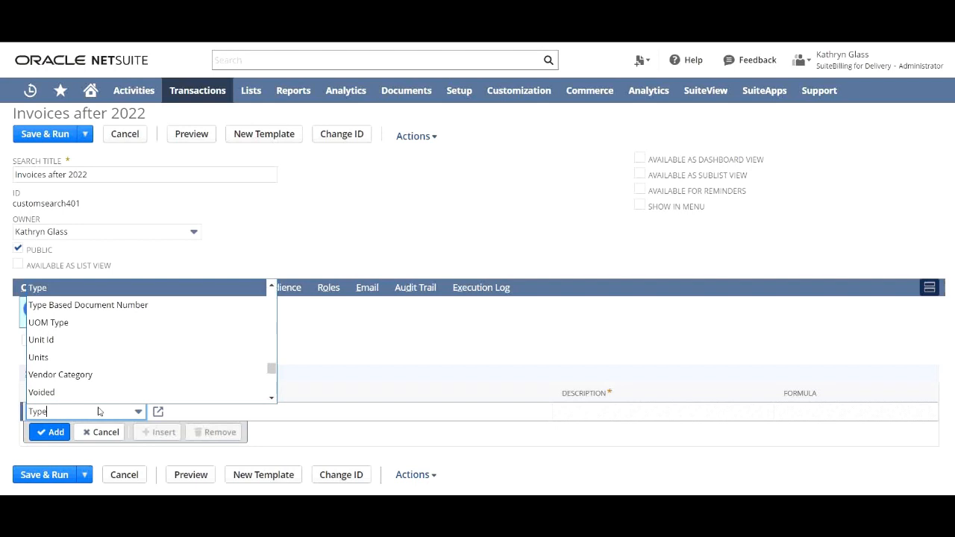
left_click(65, 292)
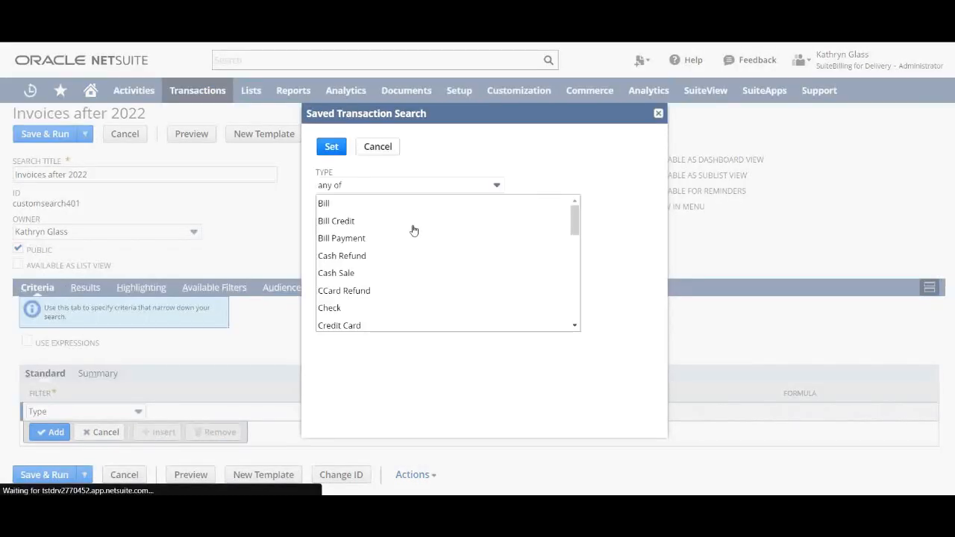
scroll(393, 303, "down", 5)
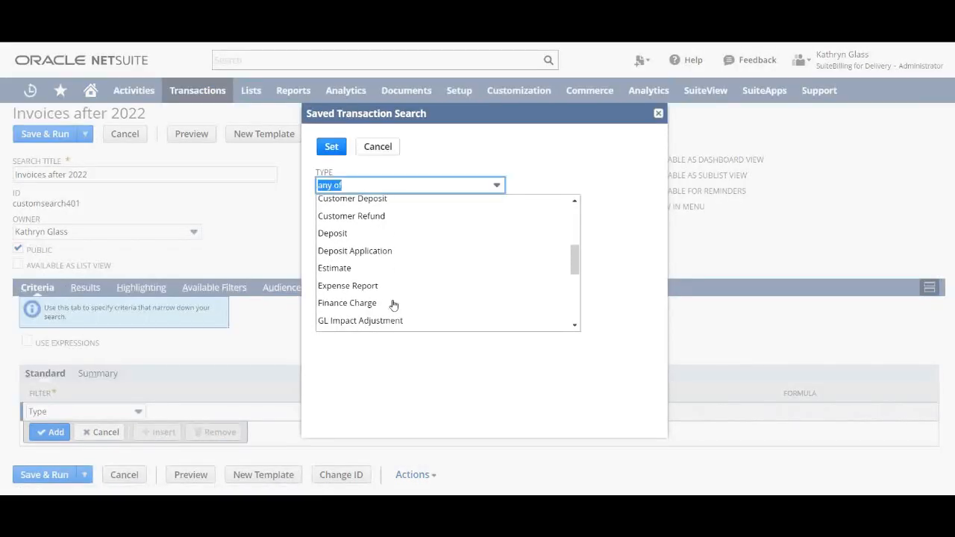
scroll(393, 304, "down", 5)
scroll(393, 304, "up", 6)
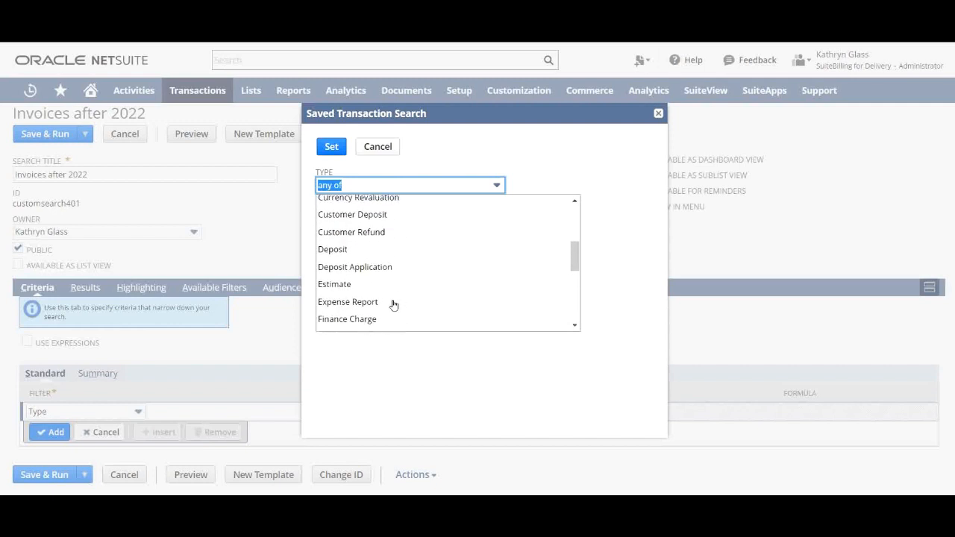
scroll(372, 285, "up", 3)
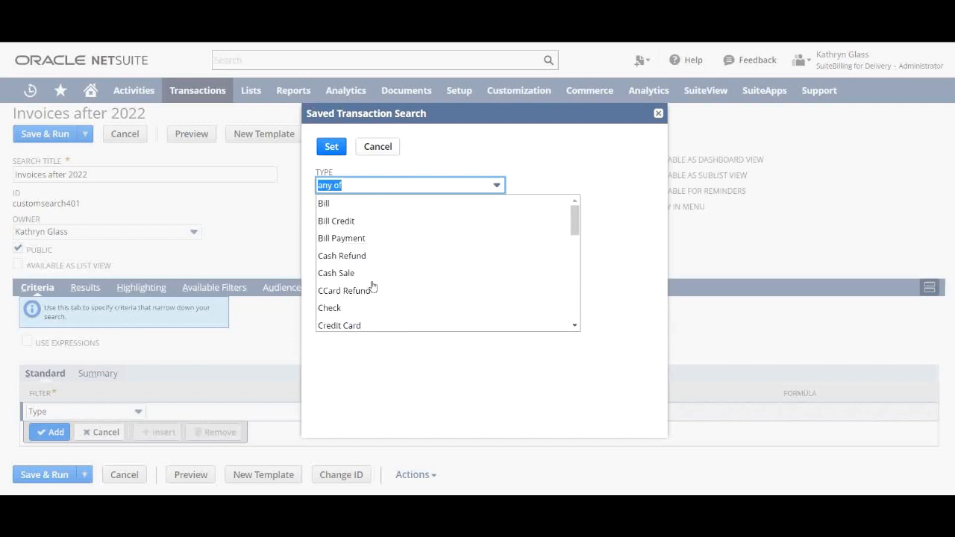
scroll(373, 287, "down", 4)
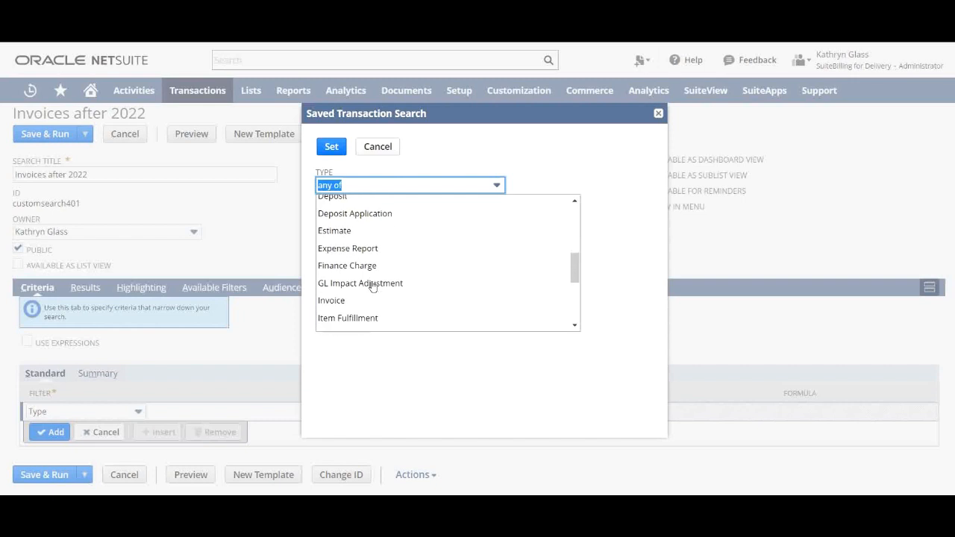
left_click(328, 301)
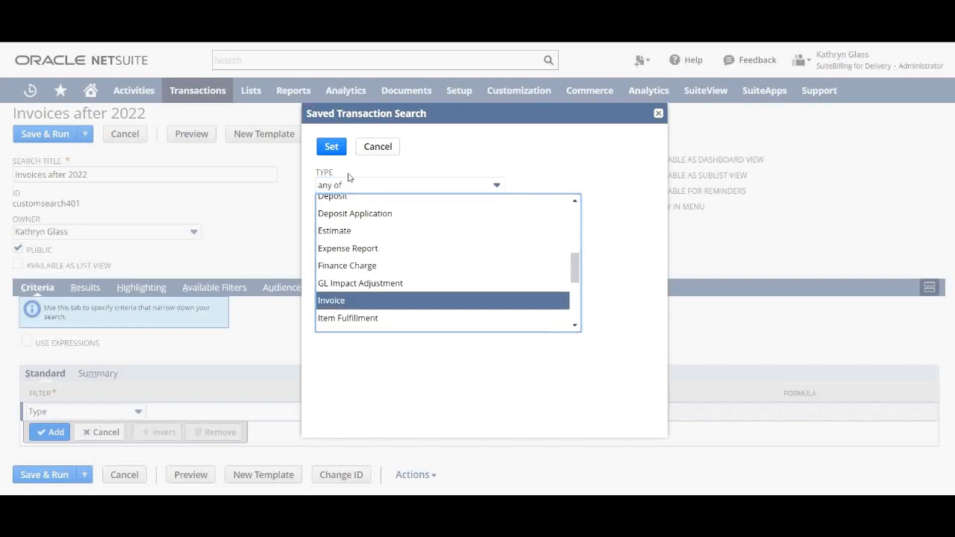
left_click(331, 147)
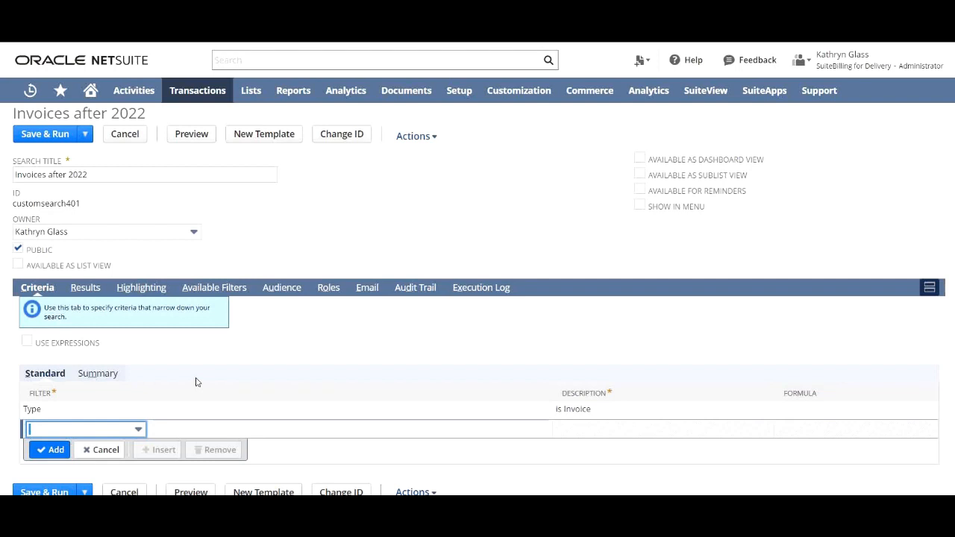
Step: Save and run the search with the Type filter, and check the dates of the listed invoices
left_click(49, 141)
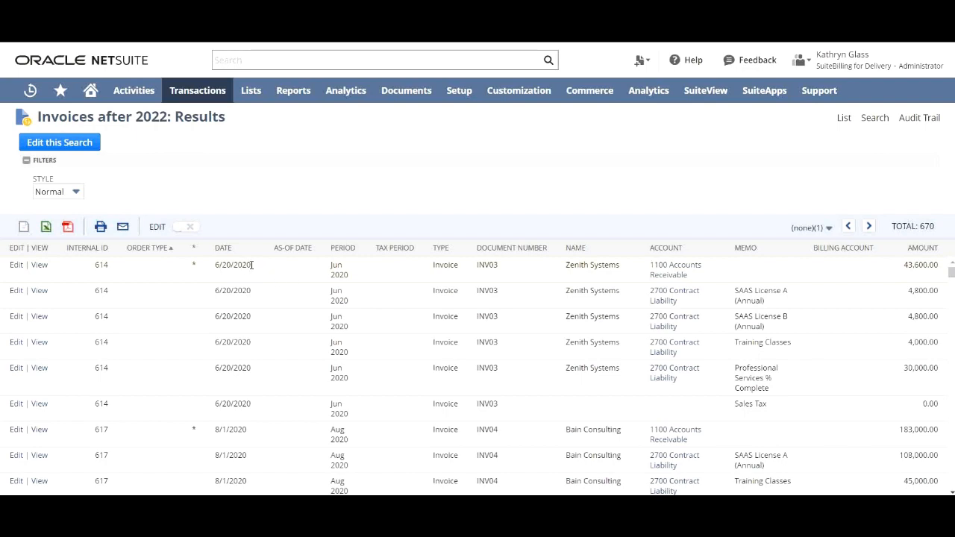
scroll(271, 343, "down", 3)
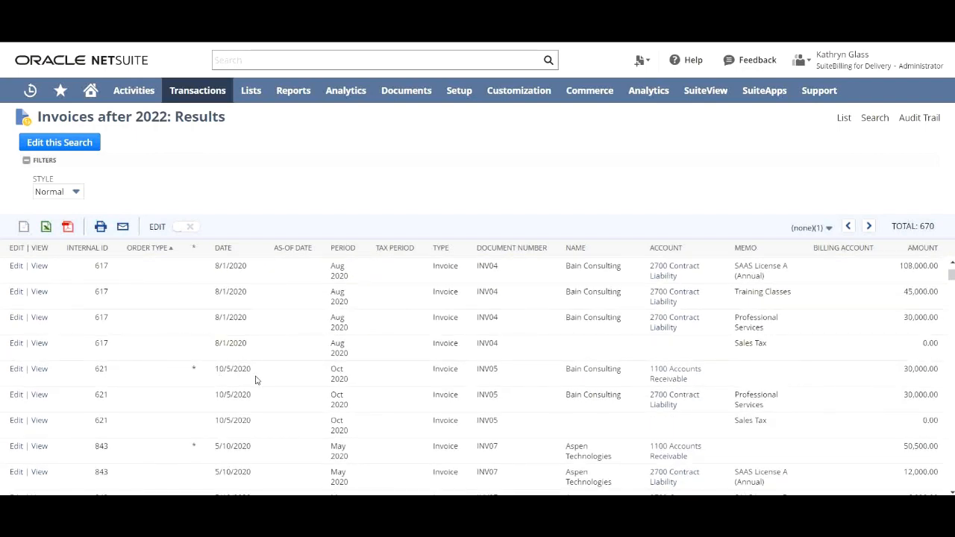
scroll(267, 397, "up", 3)
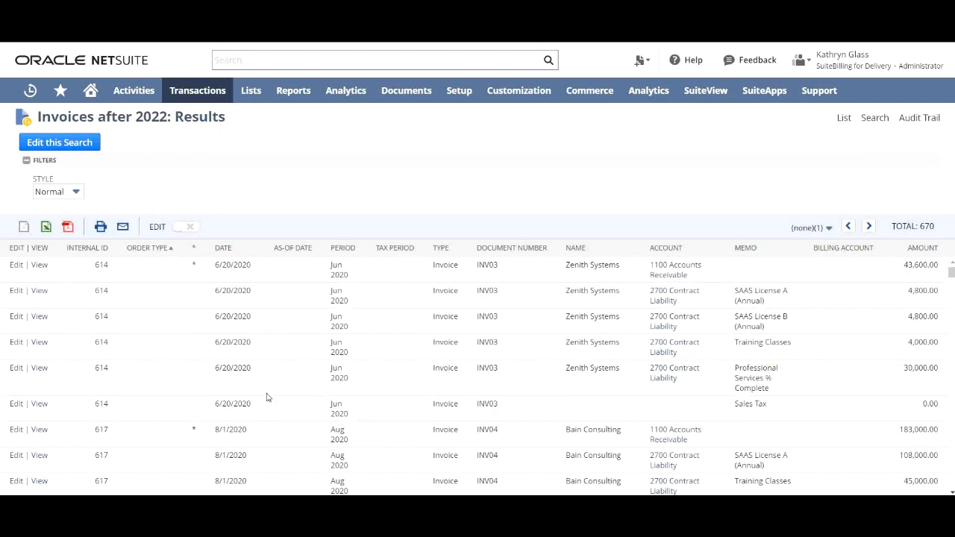
Step: Reopen the search for editing and add a standard Date criterion set to after 1/1/2022
left_click(56, 143)
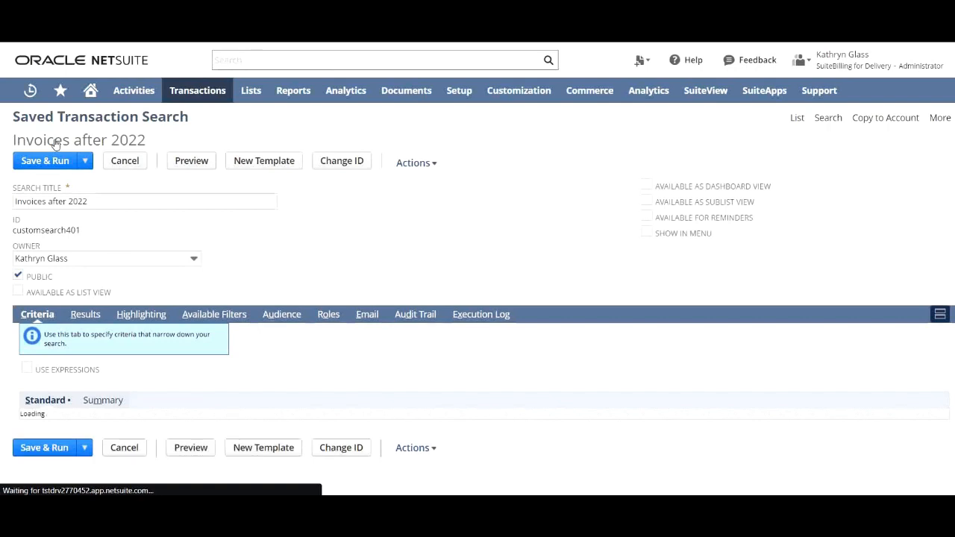
scroll(207, 328, "down", 1)
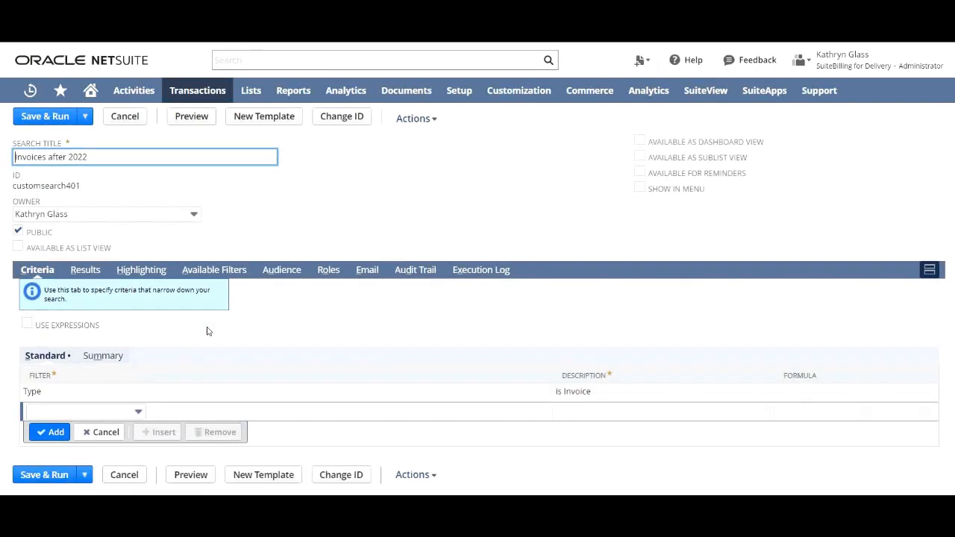
left_click(66, 416)
type("Date")
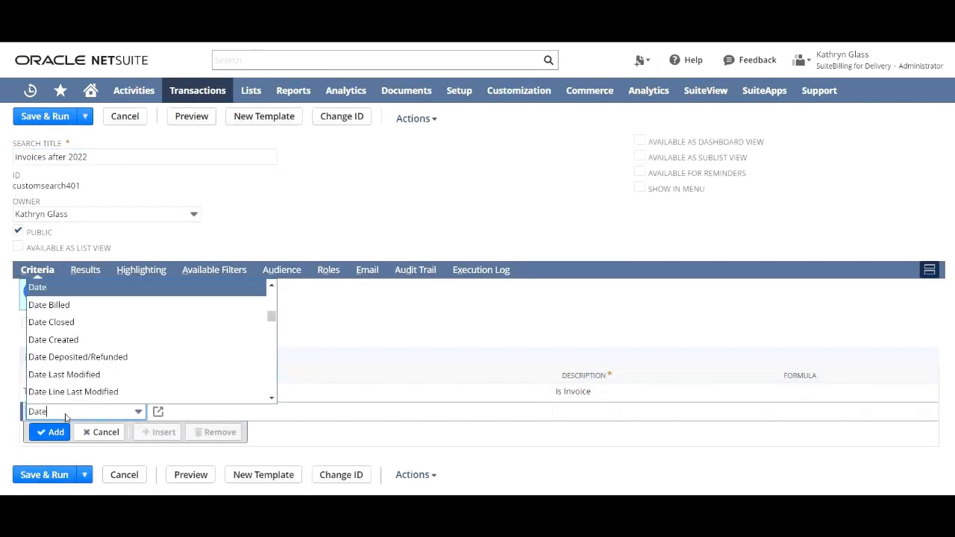
left_click(71, 292)
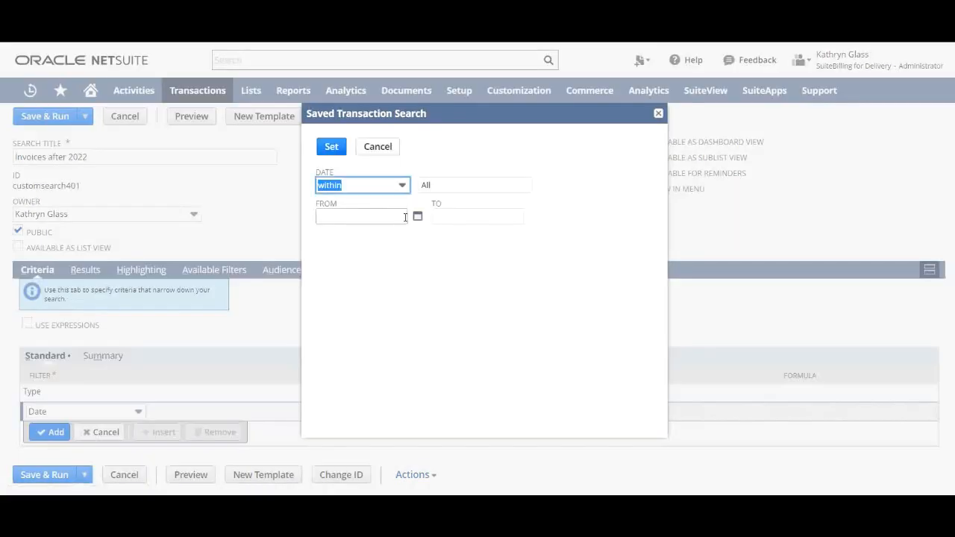
left_click(396, 187)
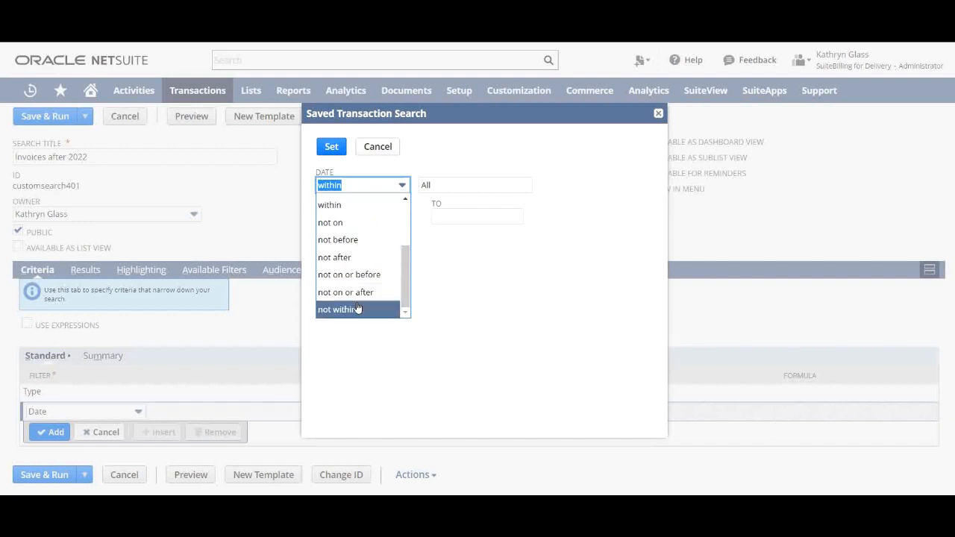
scroll(350, 212, "up", 1)
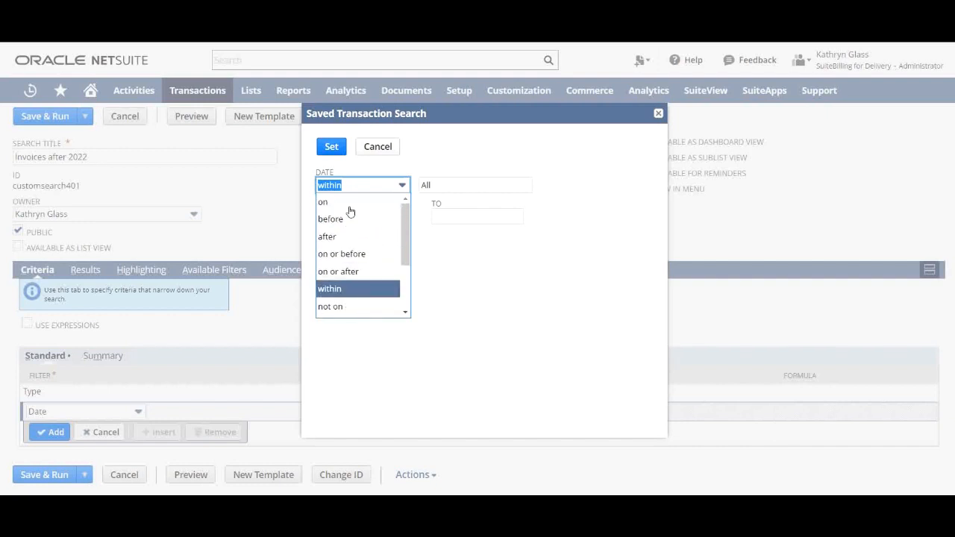
left_click(337, 237)
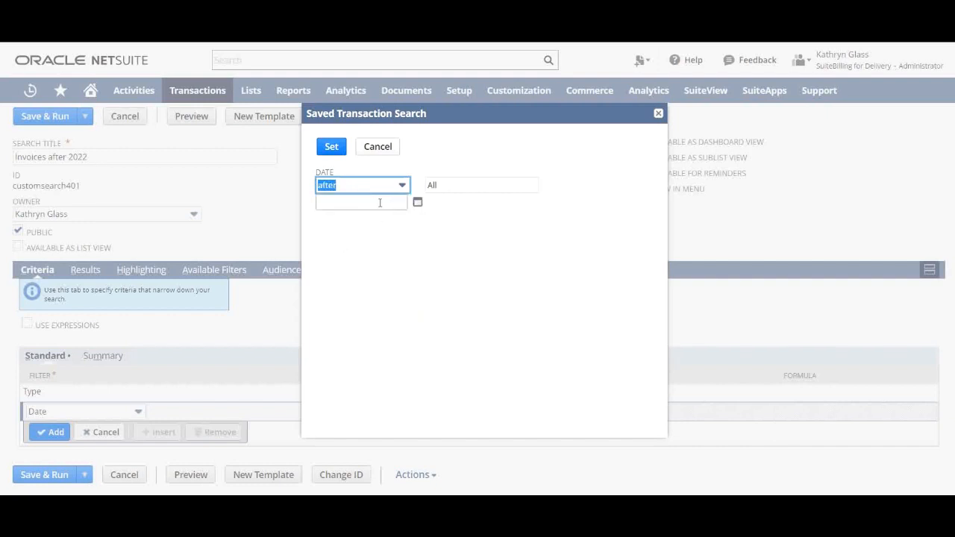
left_click(380, 203)
type("1")
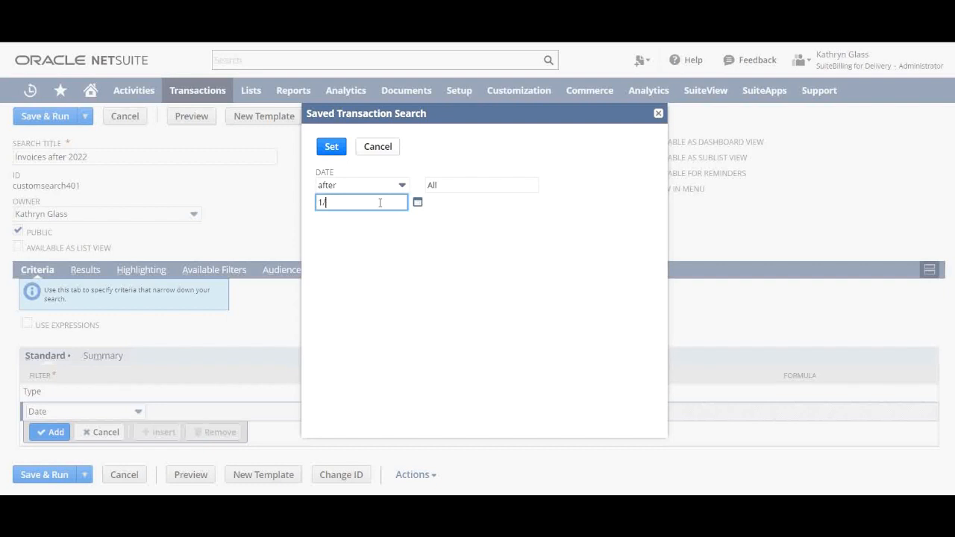
type("/1/2022")
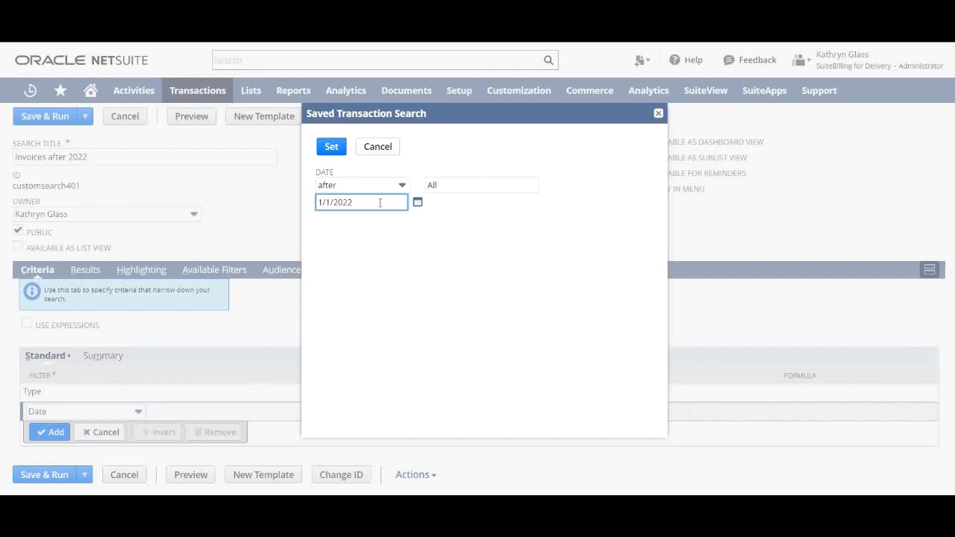
left_click(332, 148)
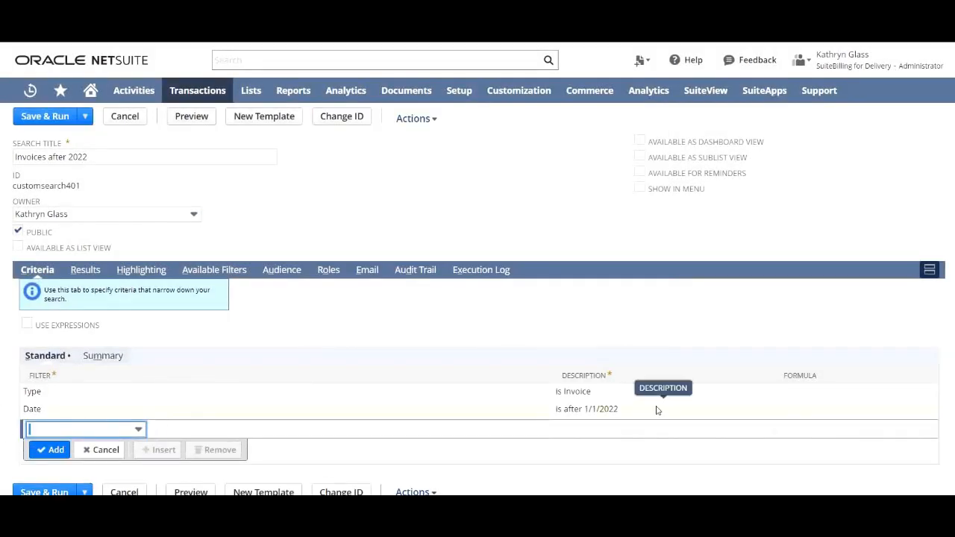
Step: Save and run the search with the Date filter, and check the total number of results
left_click(45, 117)
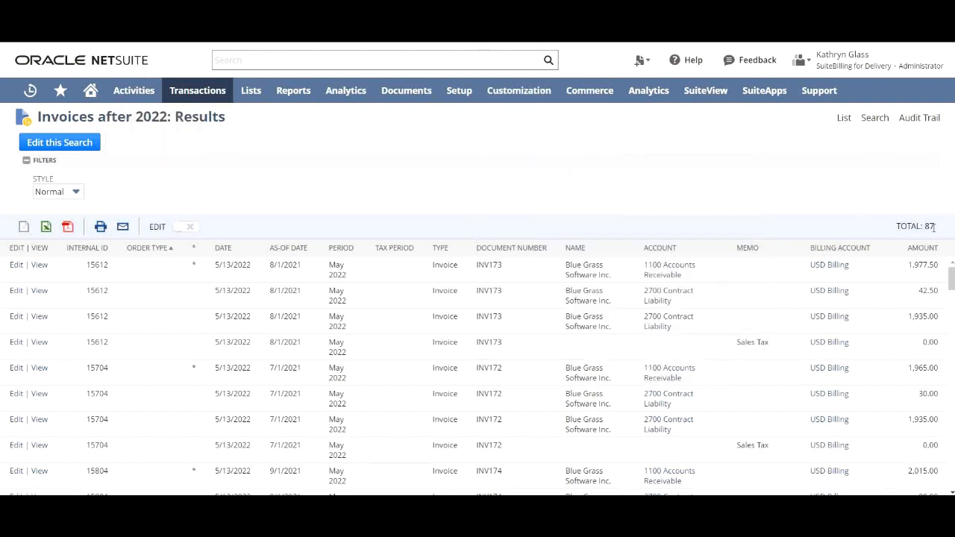
left_click_drag(932, 228, 923, 226)
mouse_move(494, 350)
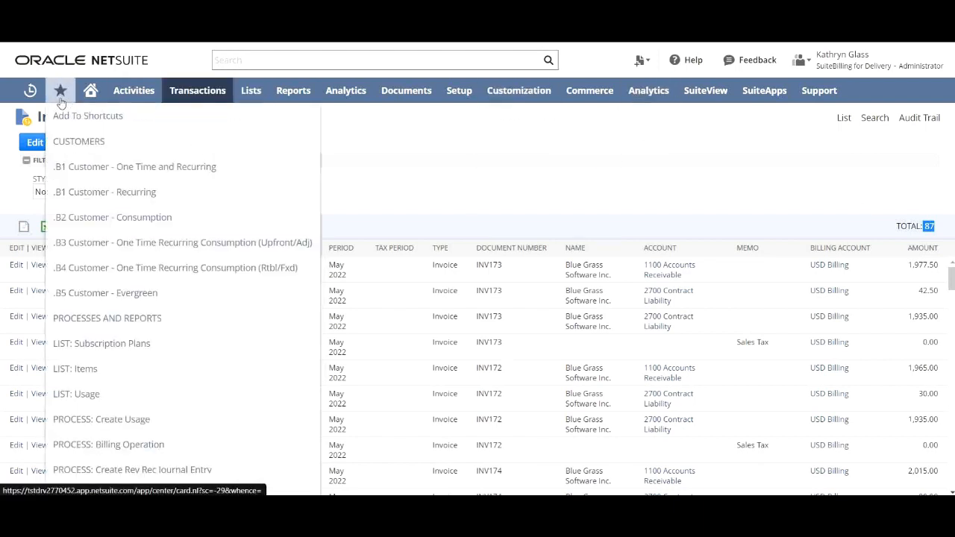
Step: Reopen the search for editing and add a standard Main Line criterion set to Yes
left_click(27, 143)
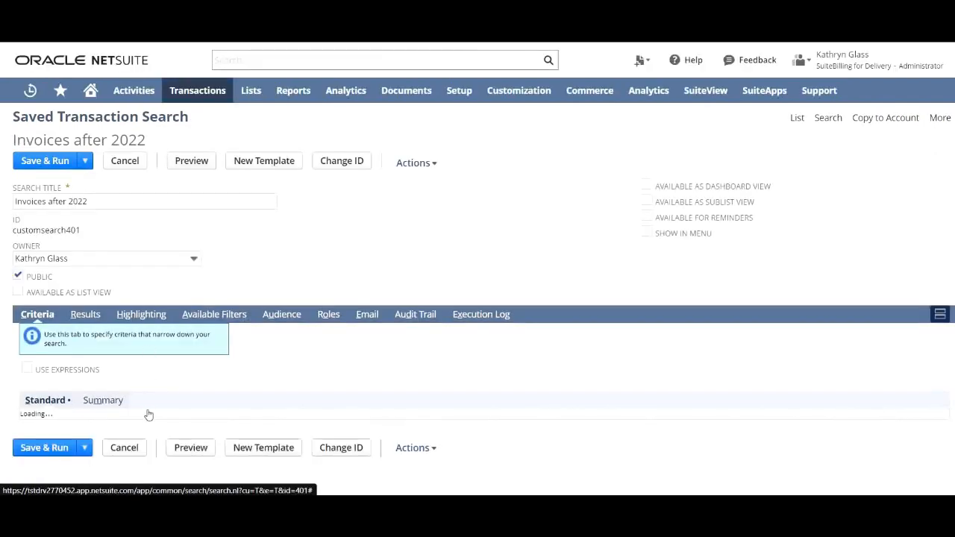
scroll(147, 415, "down", 2)
left_click(117, 417)
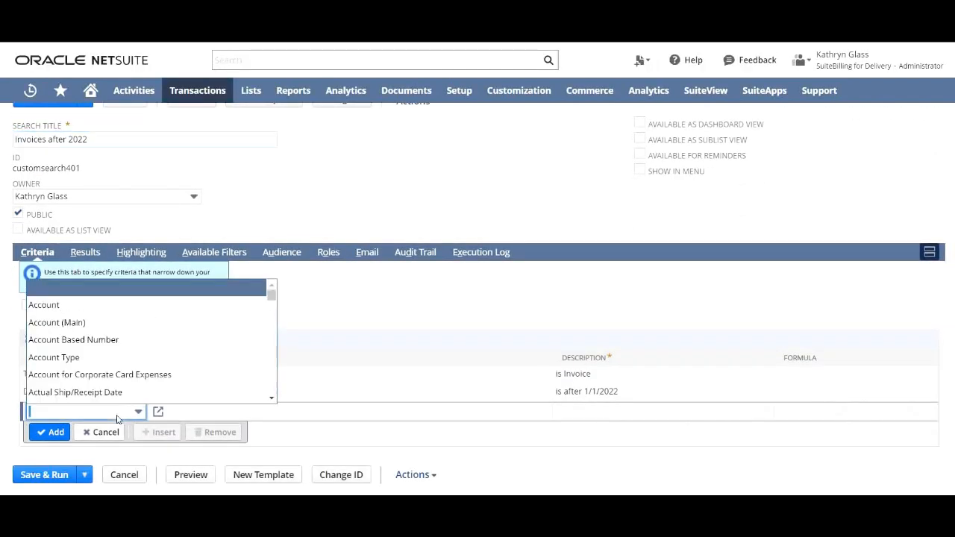
type("Main Line")
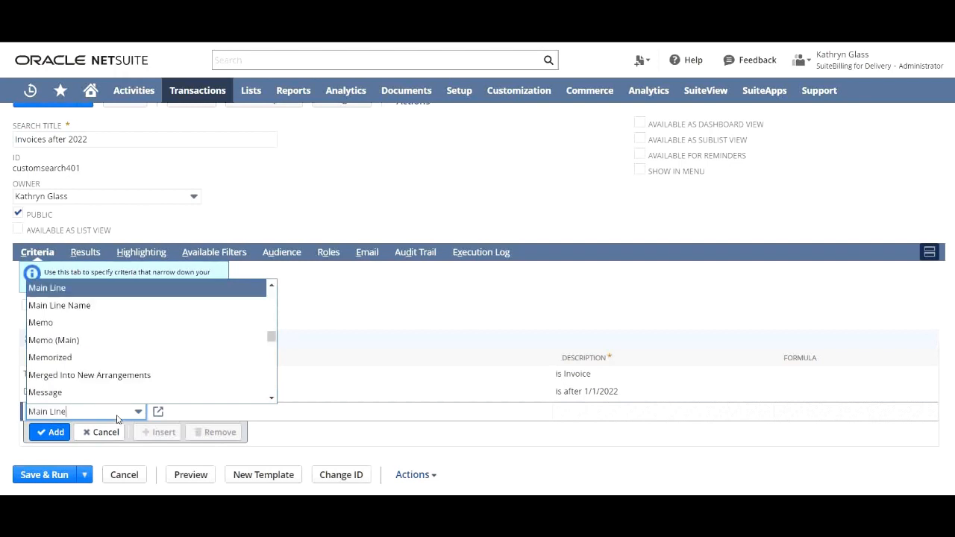
left_click(101, 288)
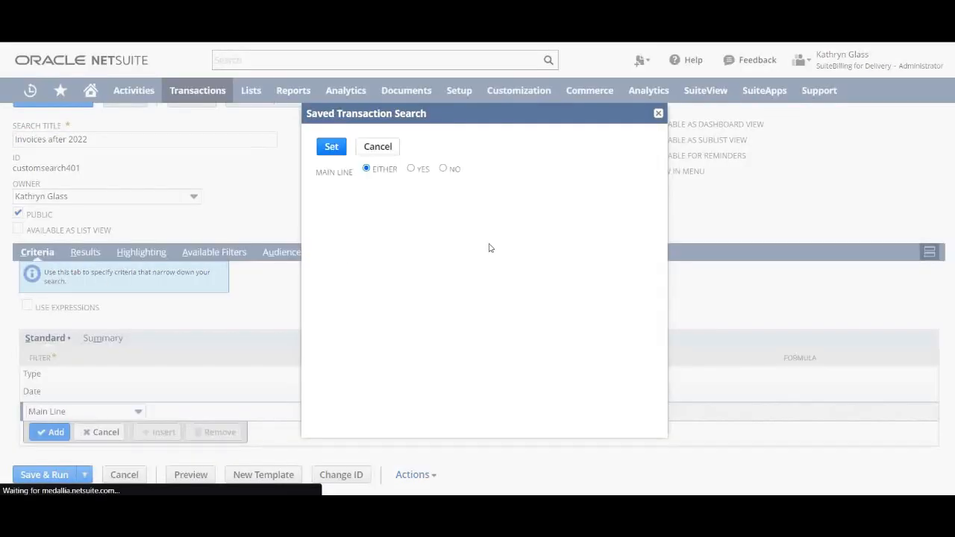
left_click(410, 169)
left_click(330, 147)
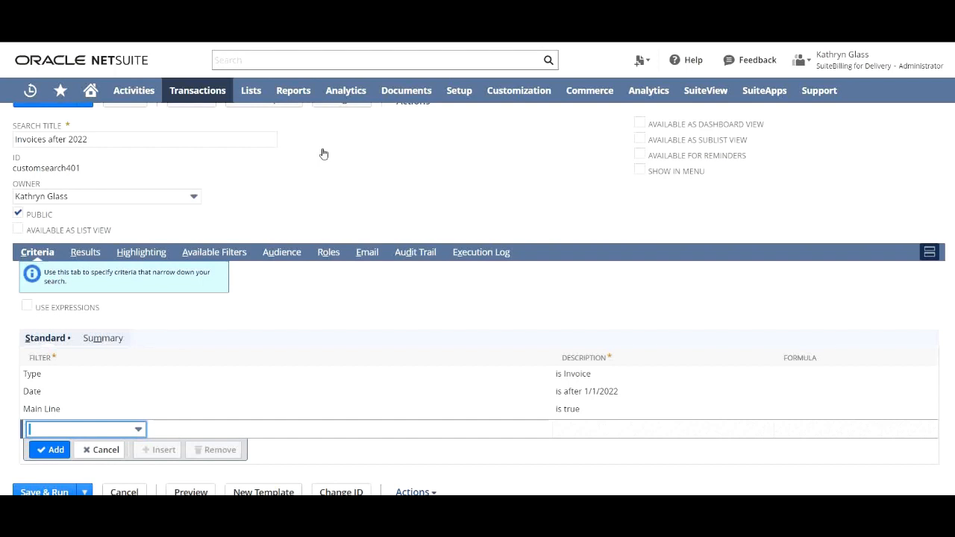
Step: Save and run the search with the Main Line filter, and check the total and the listed invoices
scroll(311, 219, "up", 1)
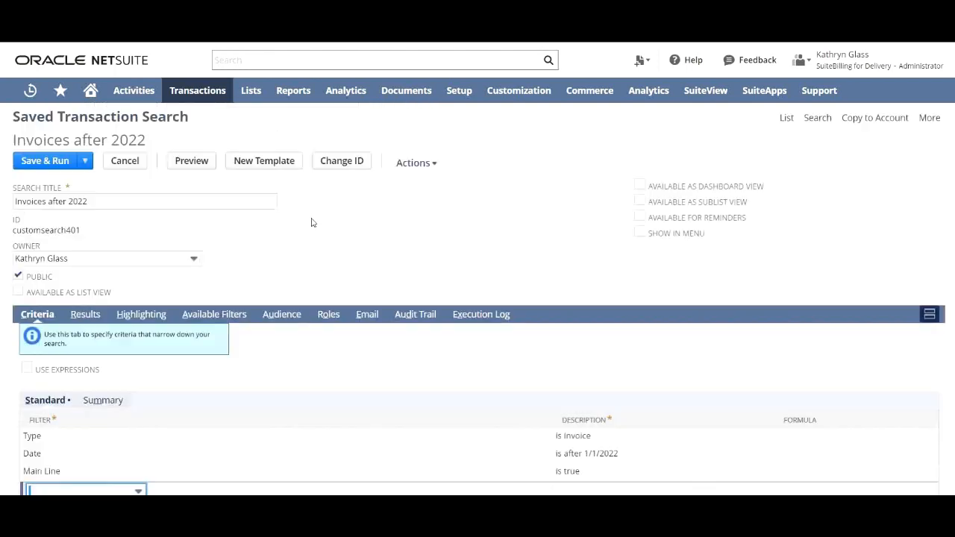
left_click(44, 162)
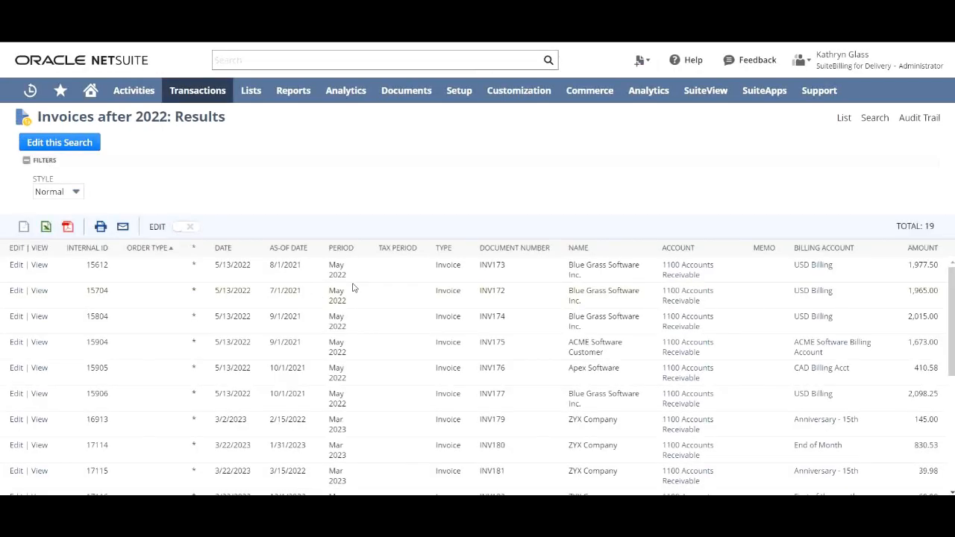
left_click_drag(939, 232, 924, 231)
scroll(306, 311, "down", 3)
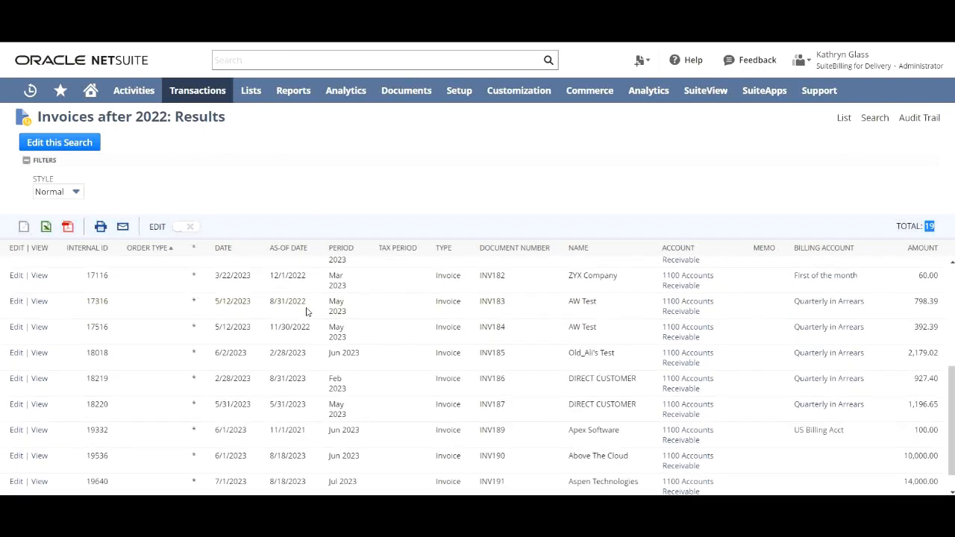
scroll(307, 311, "up", 3)
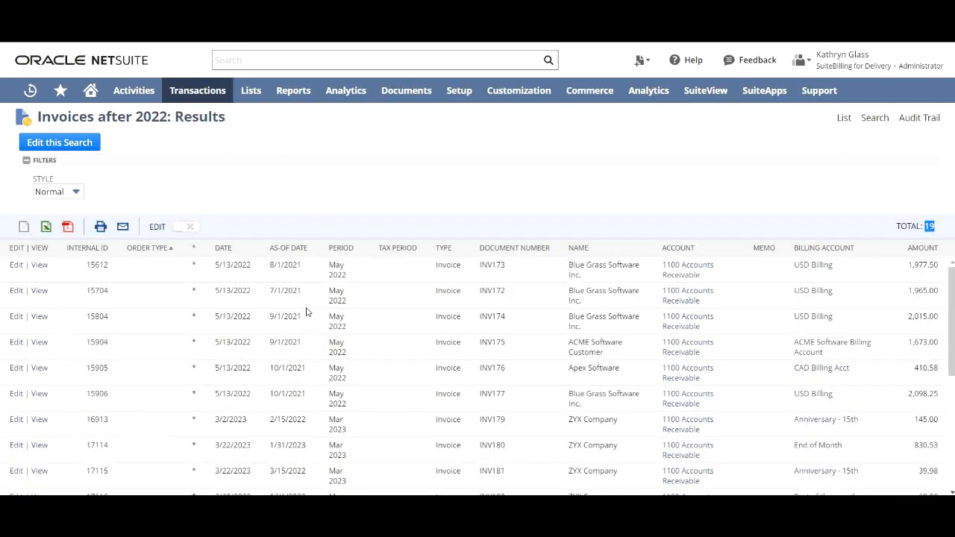
Step: Review the search's standard criteria in the editor, and rerun it to check the invoice dates in the results
left_click(85, 144)
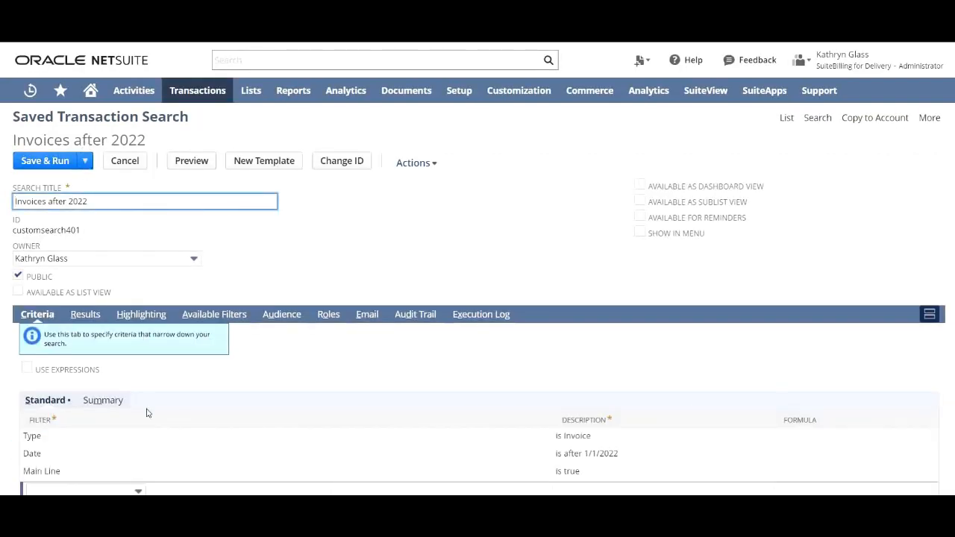
scroll(146, 413, "down", 1)
scroll(147, 413, "up", 1)
left_click(44, 160)
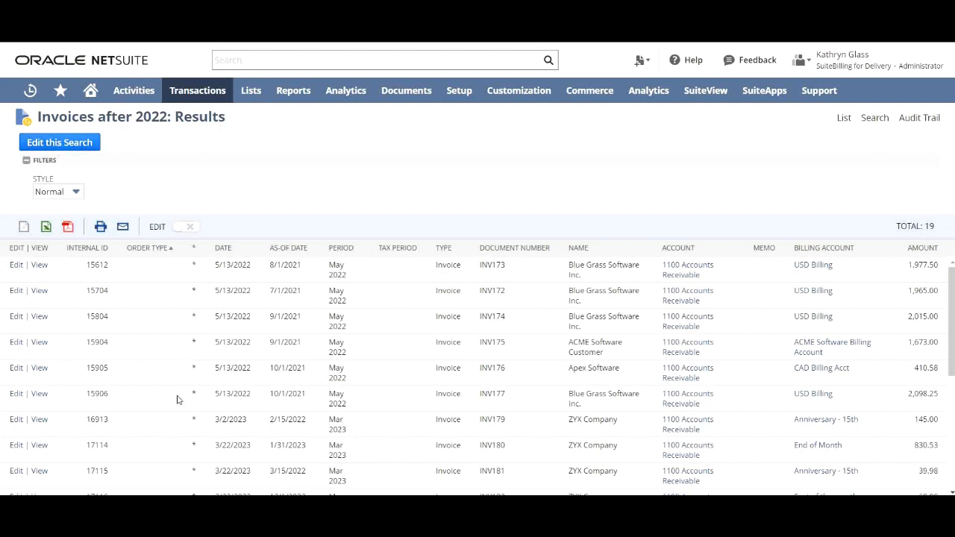
scroll(179, 400, "down", 3)
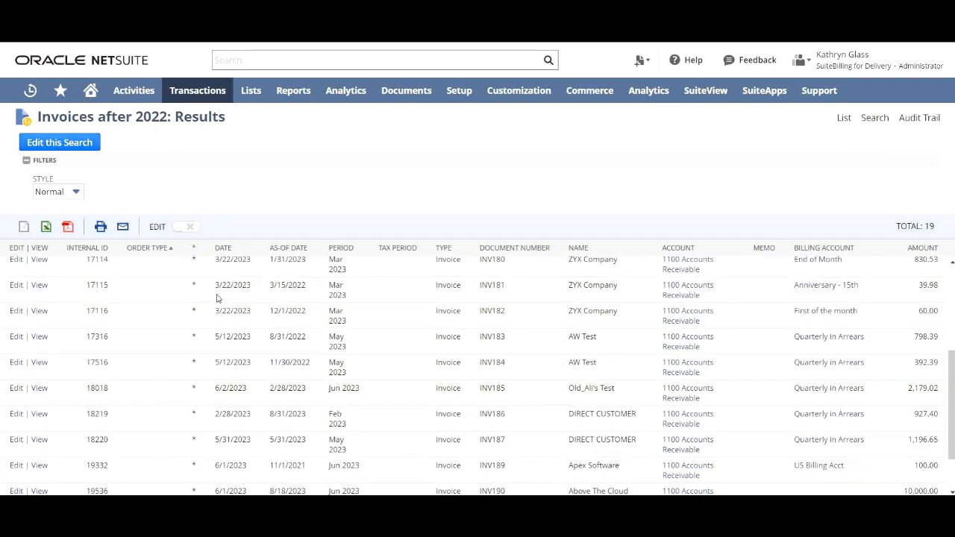
scroll(220, 298, "up", 3)
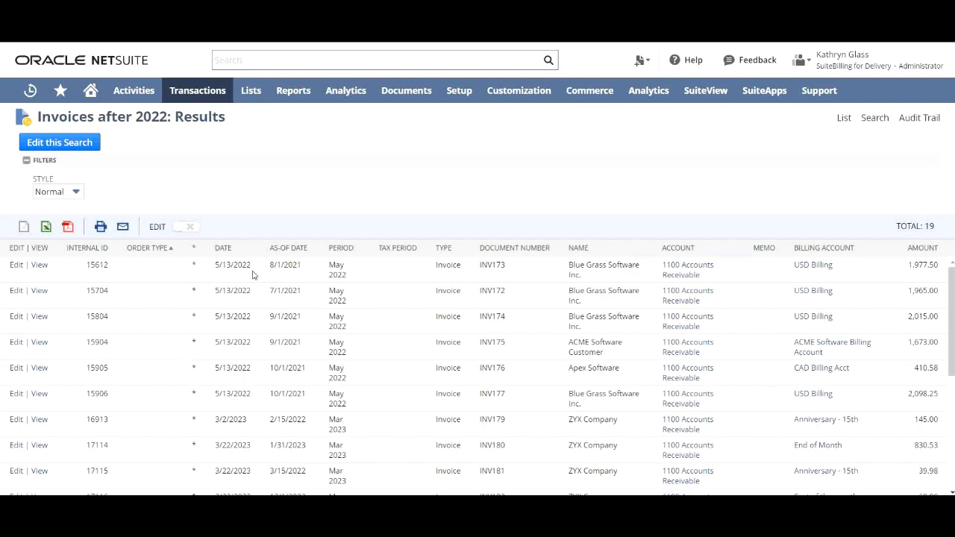
scroll(227, 410, "down", 3)
scroll(251, 277, "down", 1)
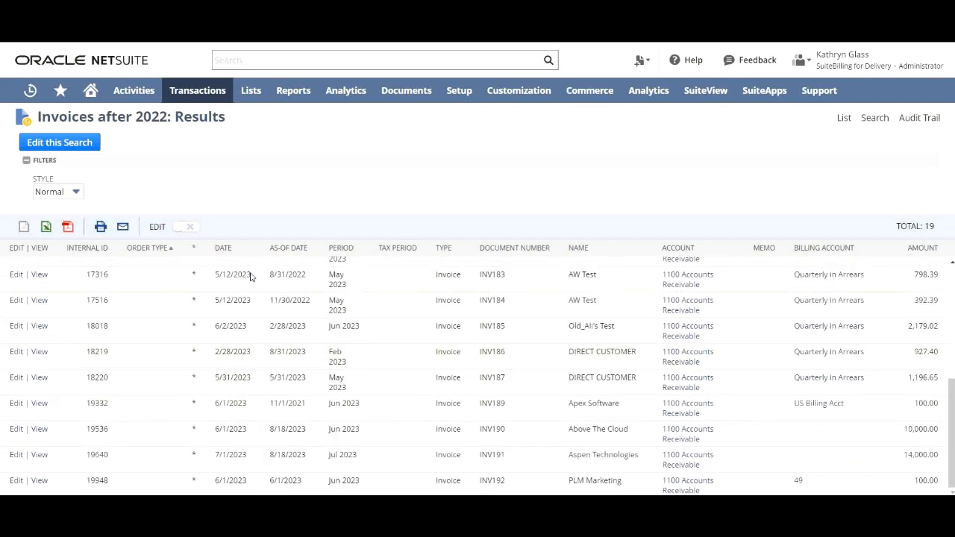
scroll(238, 421, "up", 4)
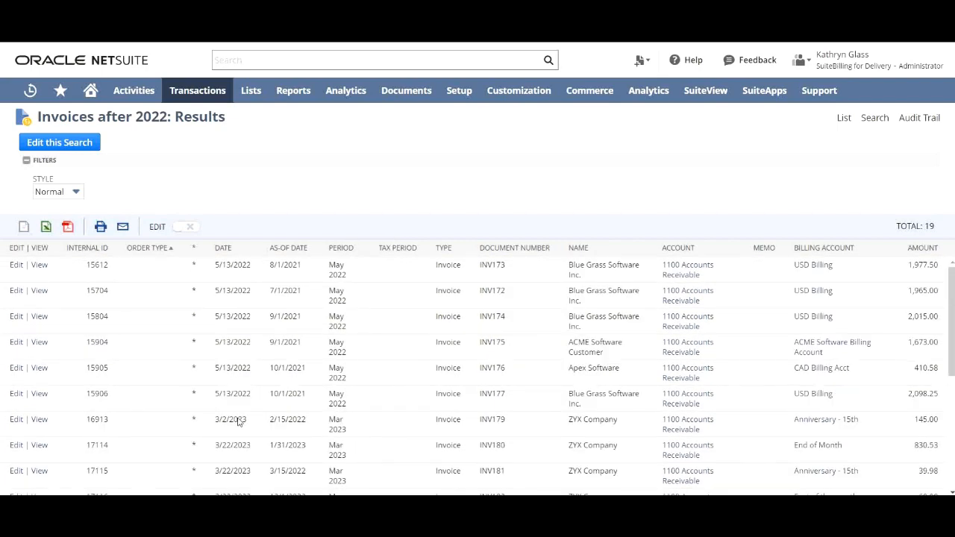
mouse_move(608, 320)
Step: Reopen the search for editing and remove the Order Type, *, As-Of Date and Tax Period columns from its results
left_click(64, 150)
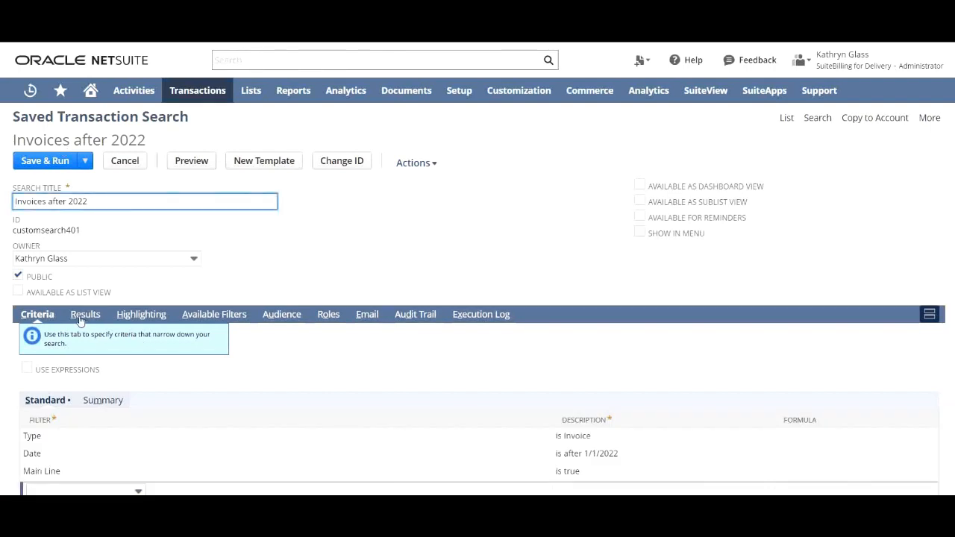
left_click(84, 314)
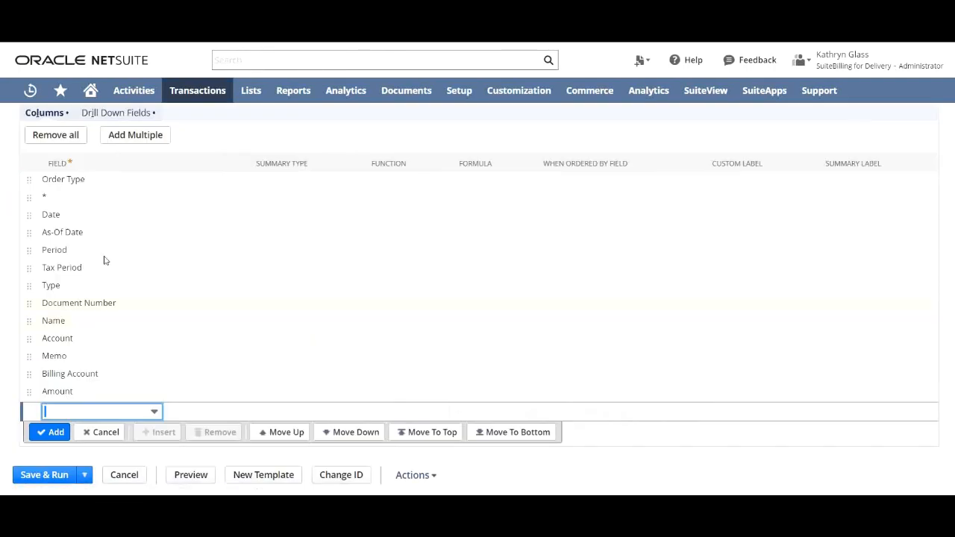
left_click(95, 179)
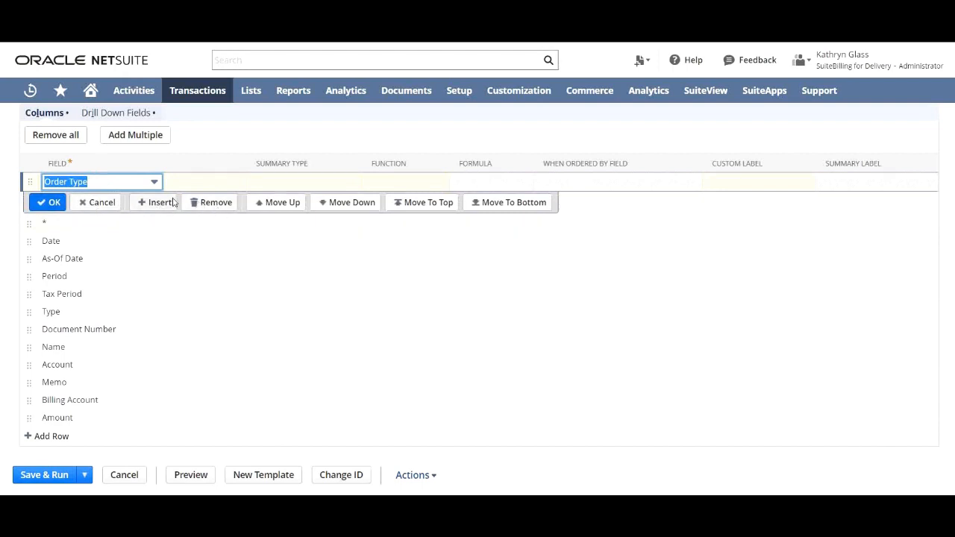
left_click(209, 202)
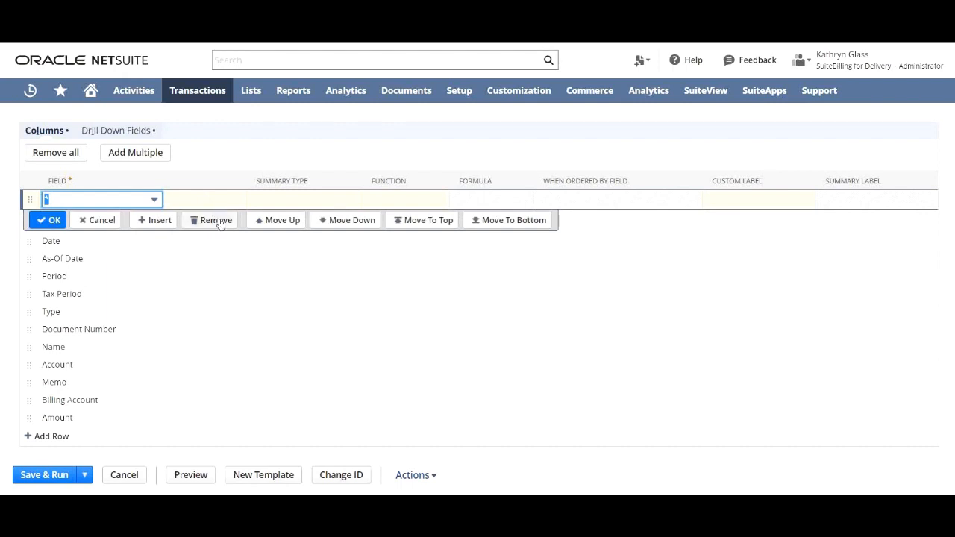
left_click(218, 220)
left_click(110, 263)
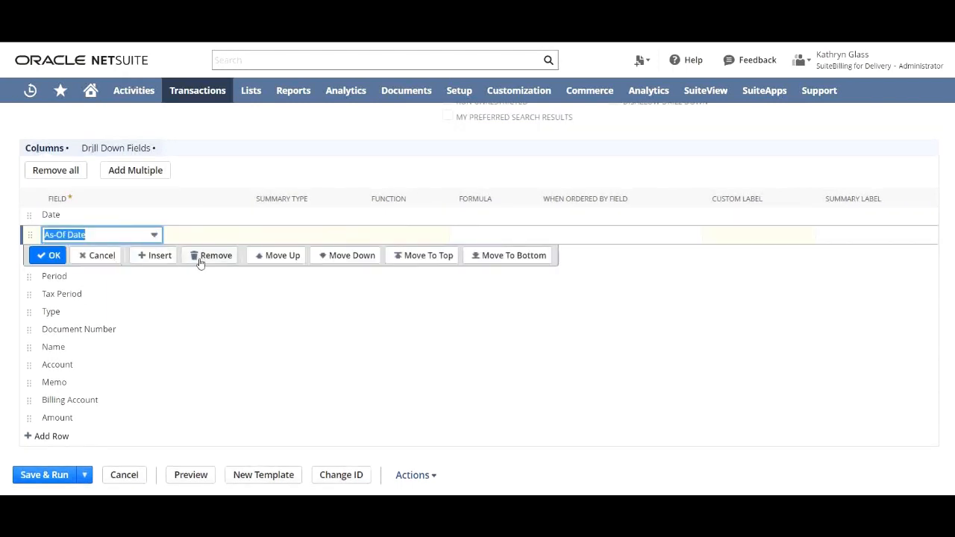
left_click(211, 256)
left_click(135, 299)
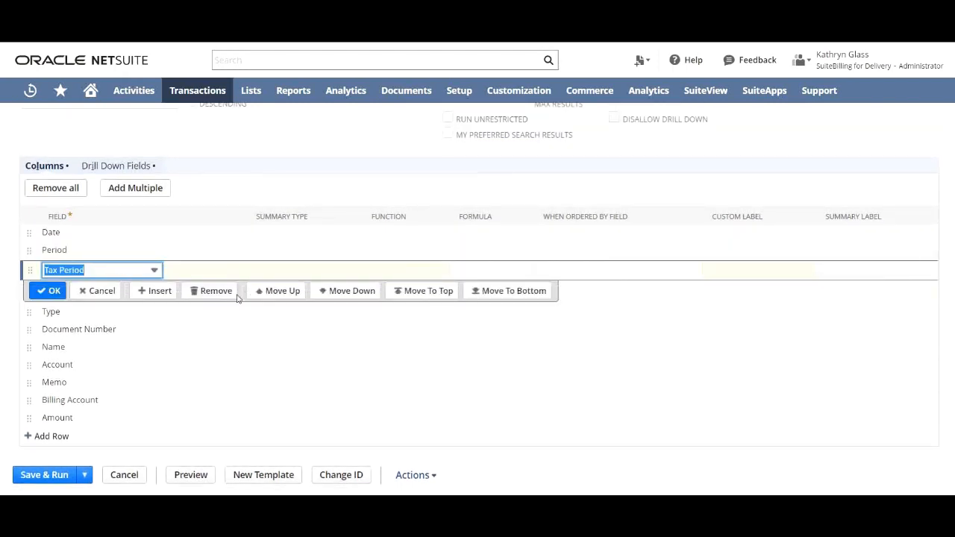
left_click(217, 290)
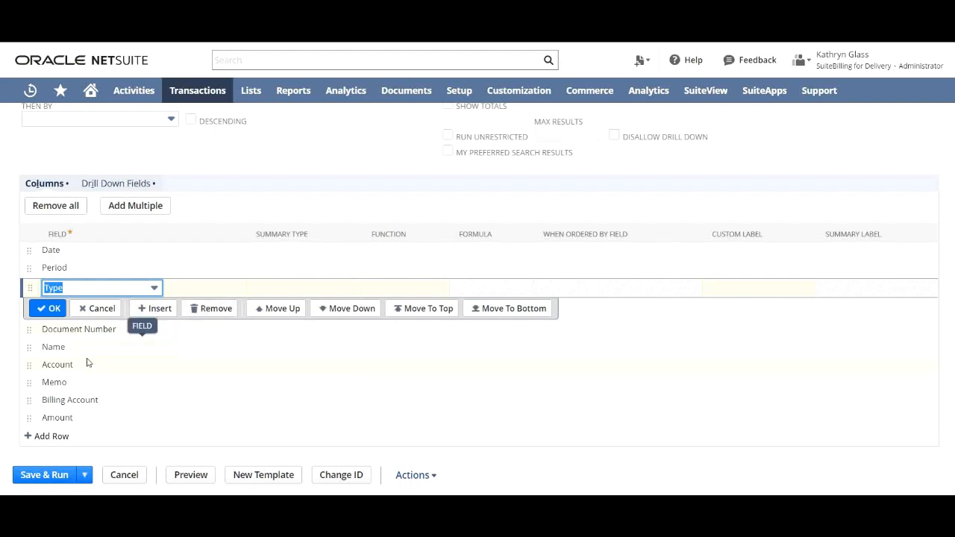
Step: Remove the Memo, Billing Account and Account result columns, and save and run the search
left_click(85, 389)
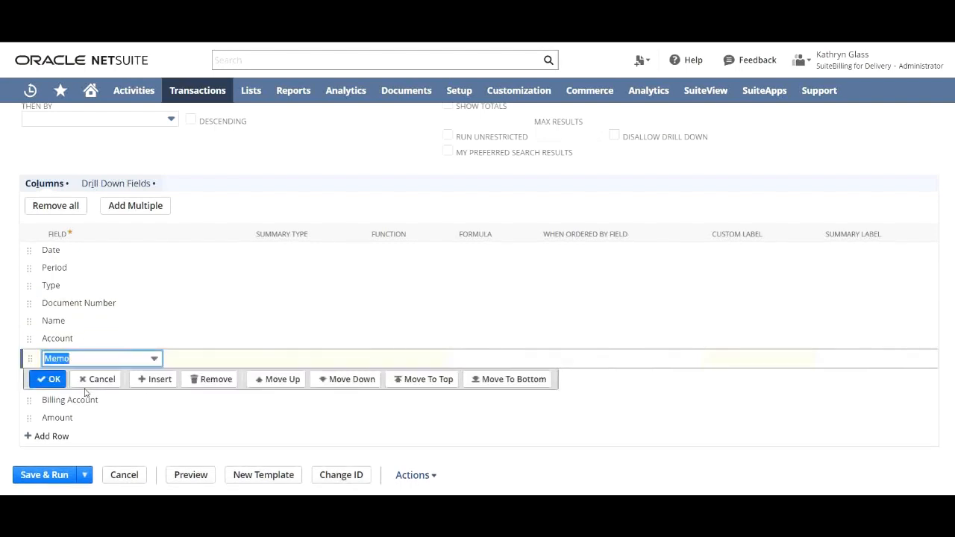
left_click(213, 378)
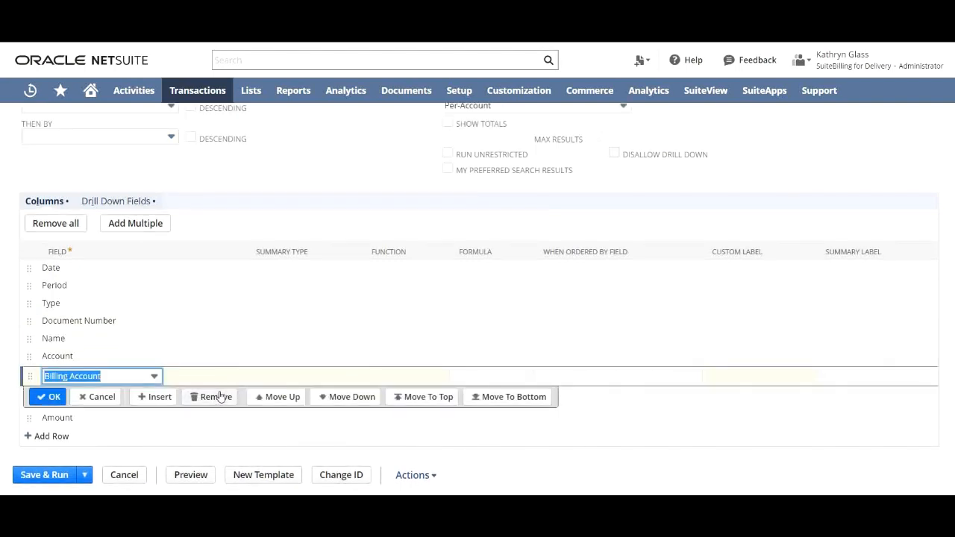
left_click(218, 396)
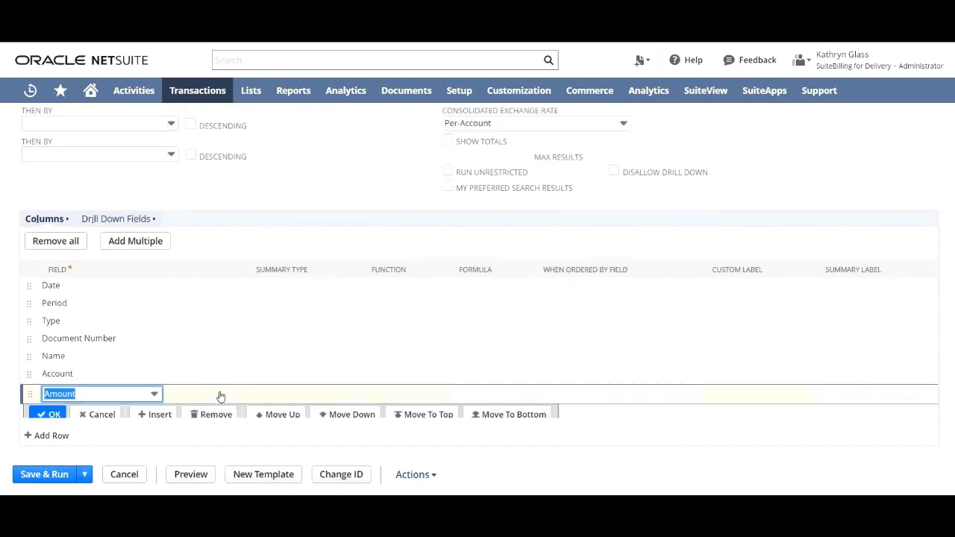
left_click(52, 413)
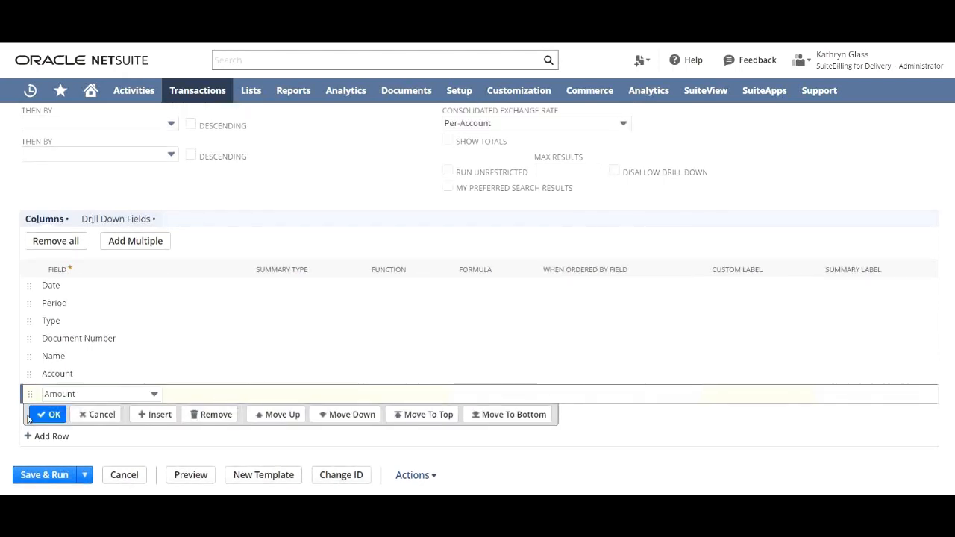
left_click(70, 374)
left_click(205, 396)
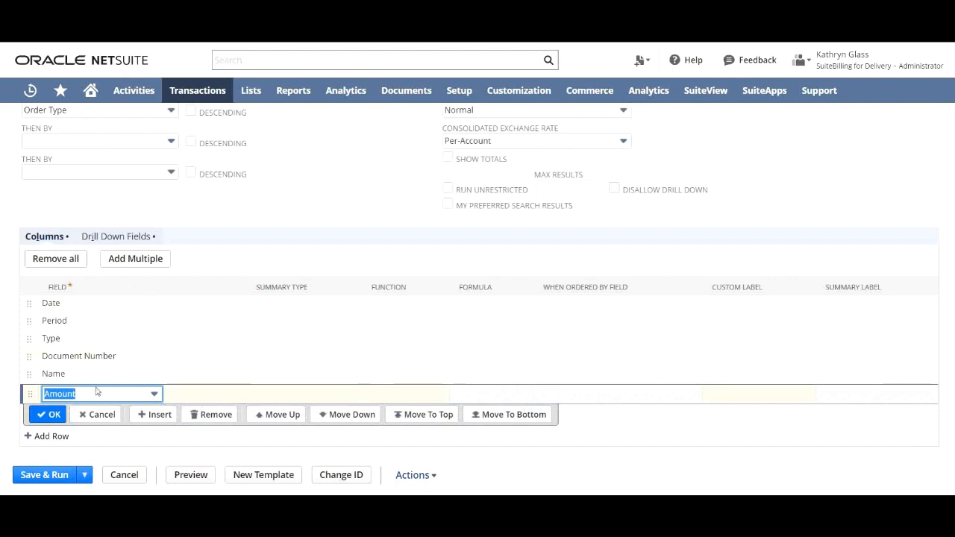
left_click(49, 414)
scroll(162, 302, "up", 4)
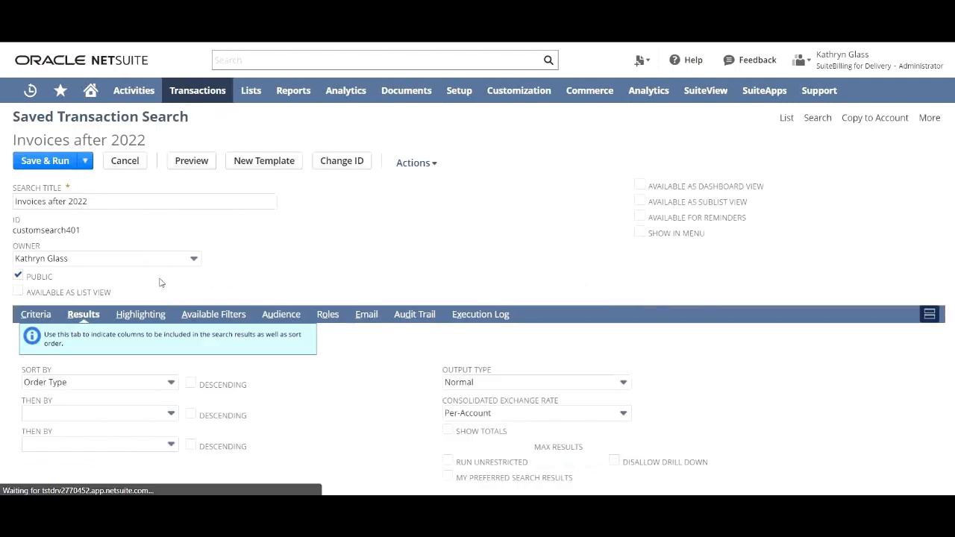
left_click(46, 161)
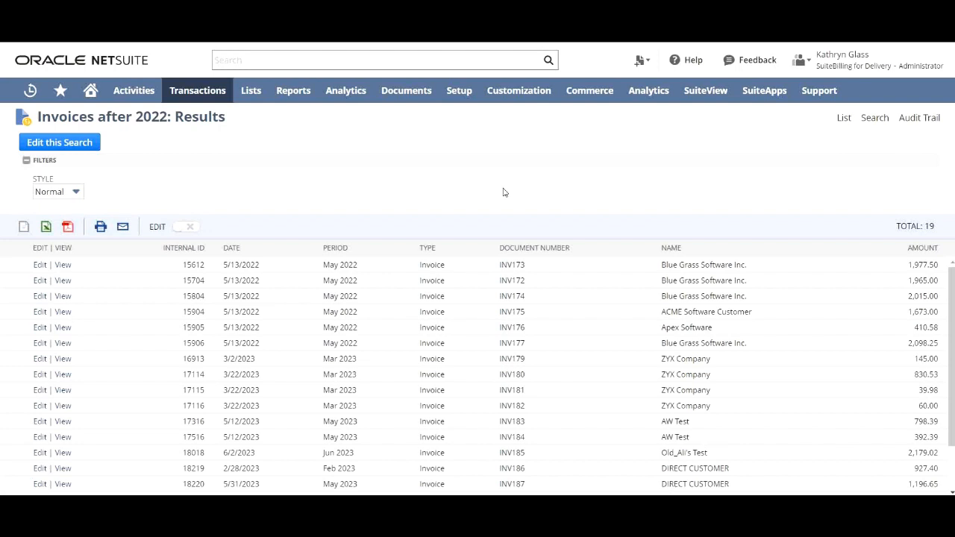
Step: Start a new saved search of the Transaction type in a separate browser tab
mouse_move(253, 90)
mouse_move(258, 325)
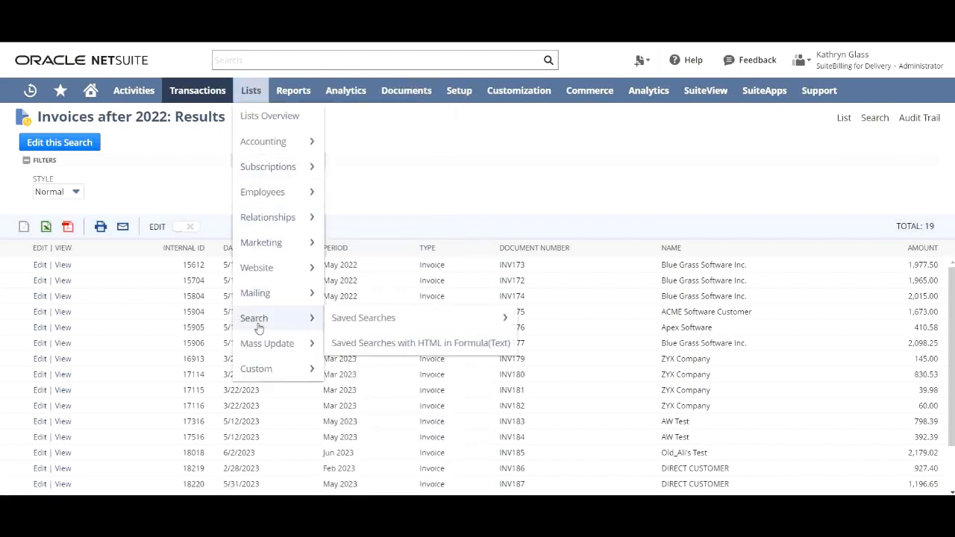
mouse_move(355, 325)
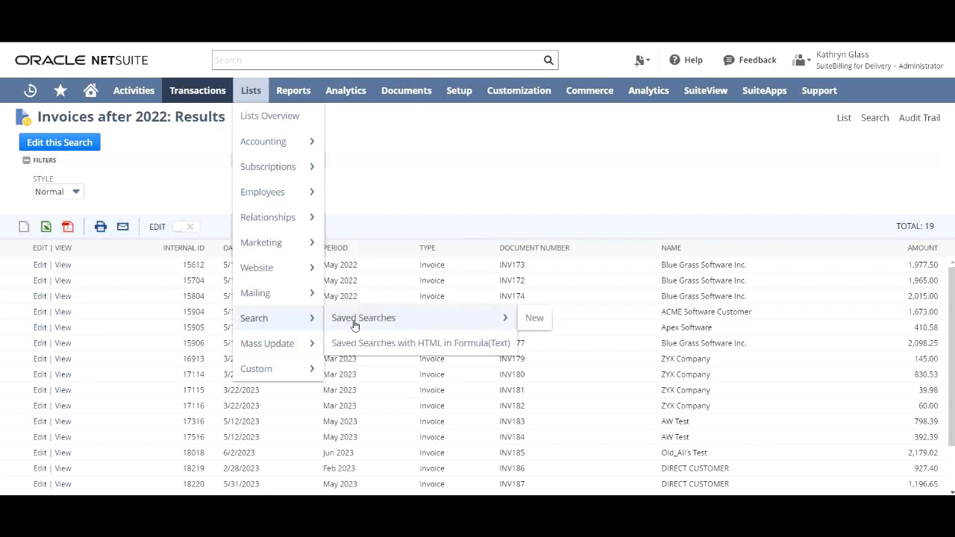
right_click(533, 321)
left_click(560, 329)
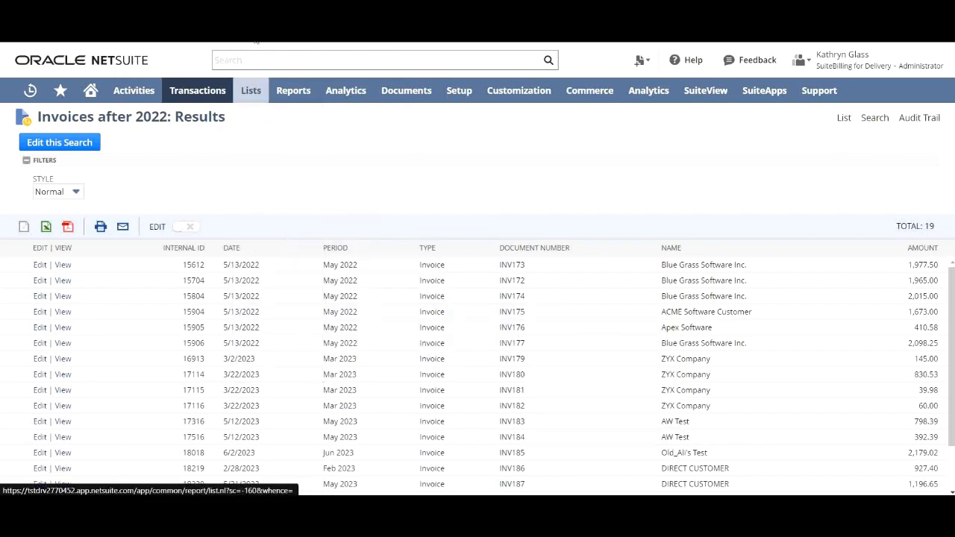
scroll(89, 422, "down", 20)
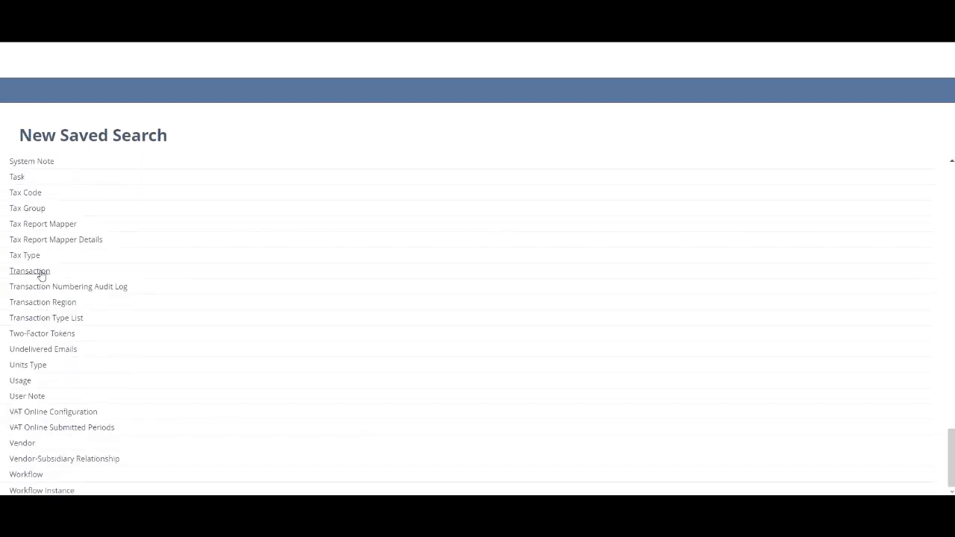
left_click(41, 270)
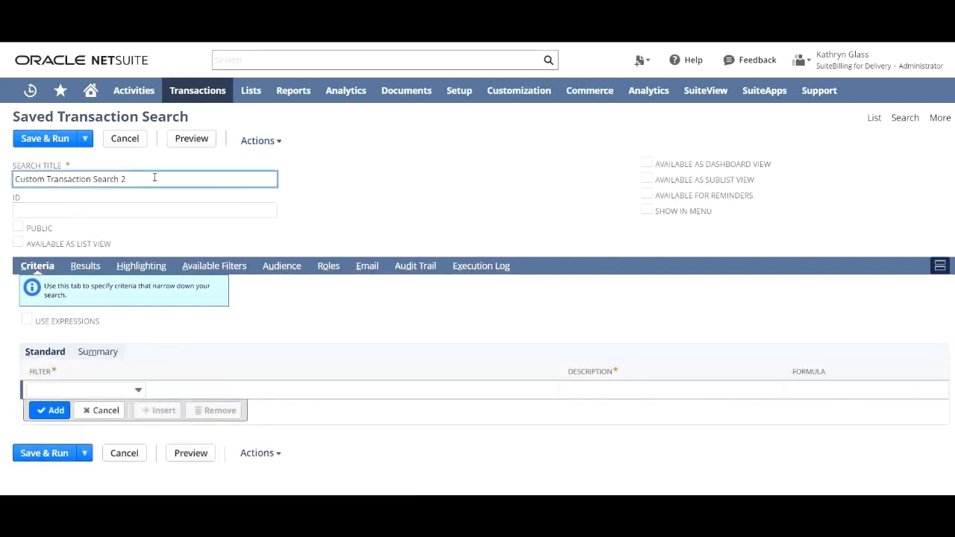
Step: Title the new transaction search "Invoice payments after 1/5/2020"
left_click_drag(187, 177, 2, 172)
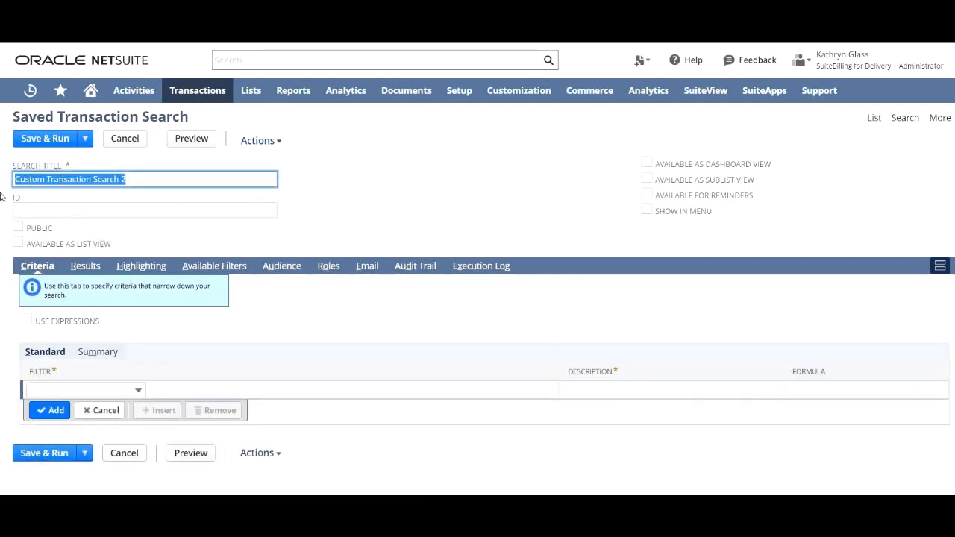
type("Invoice payments a")
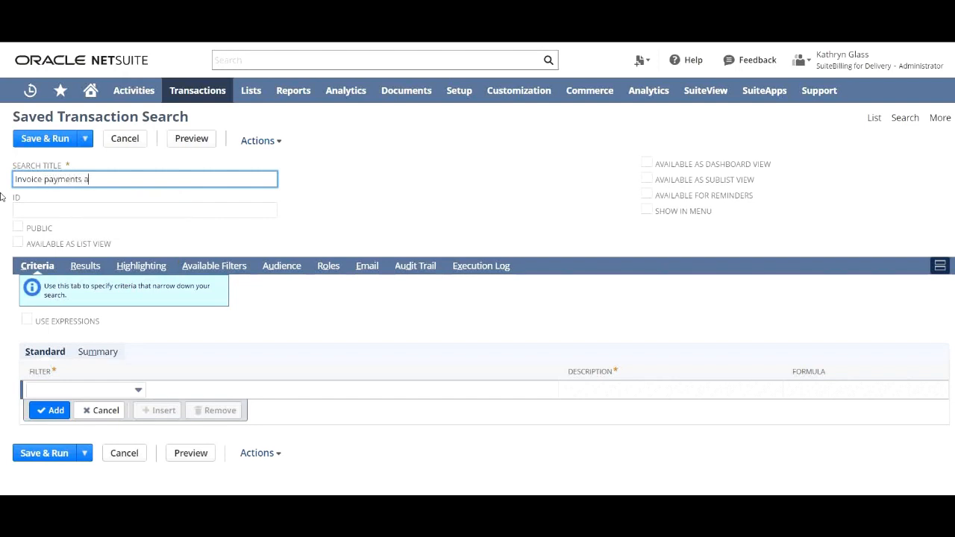
type("fter 1/5/2020")
left_click(368, 214)
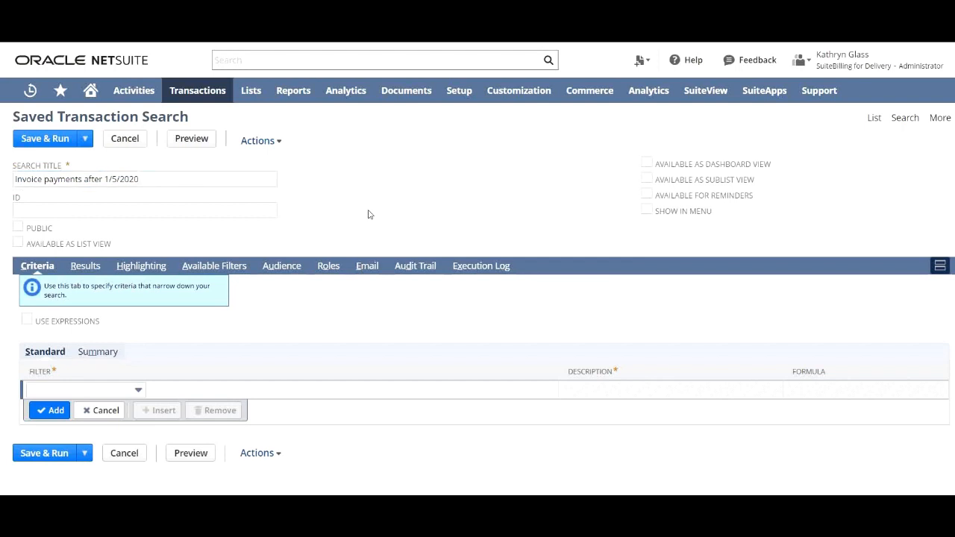
Step: Add a standard Type criterion set to Payment to the new search
left_click(74, 397)
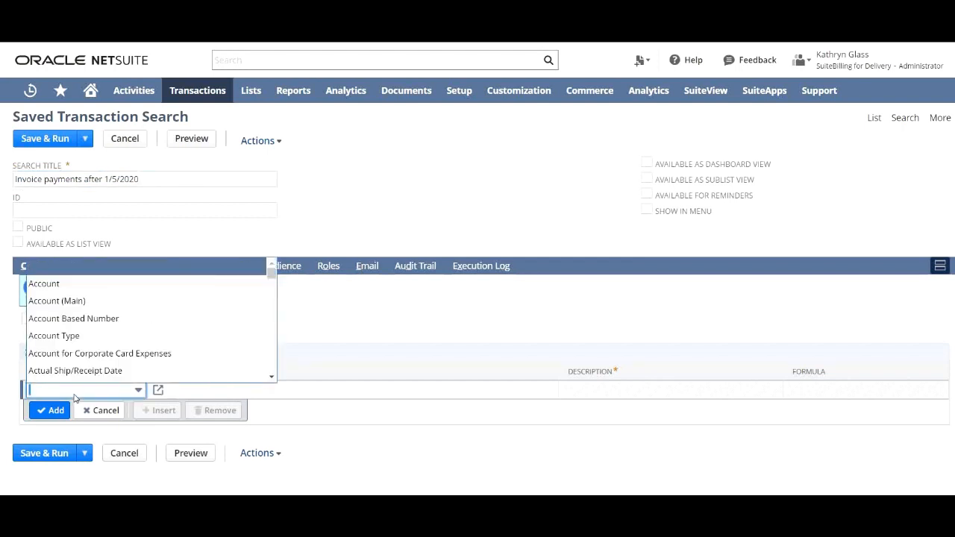
type("Type")
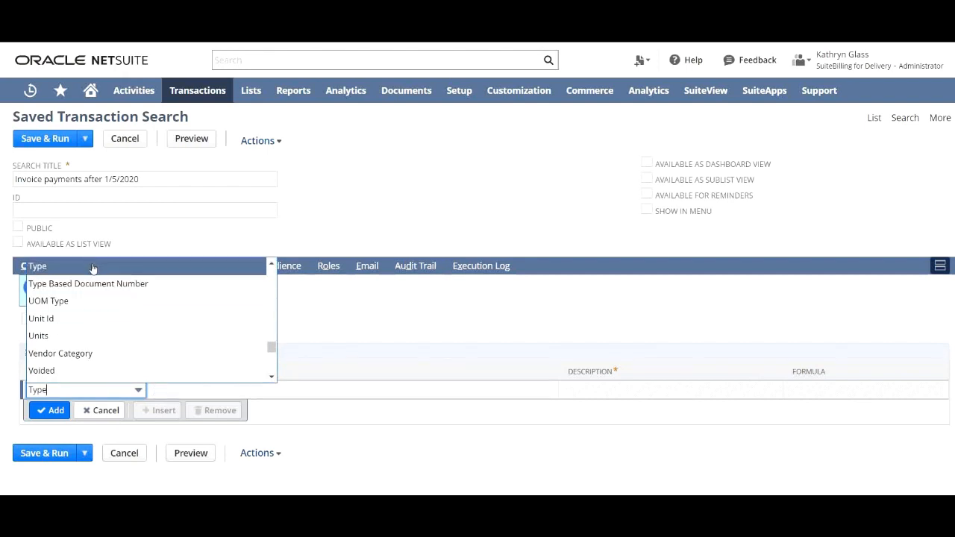
left_click(93, 268)
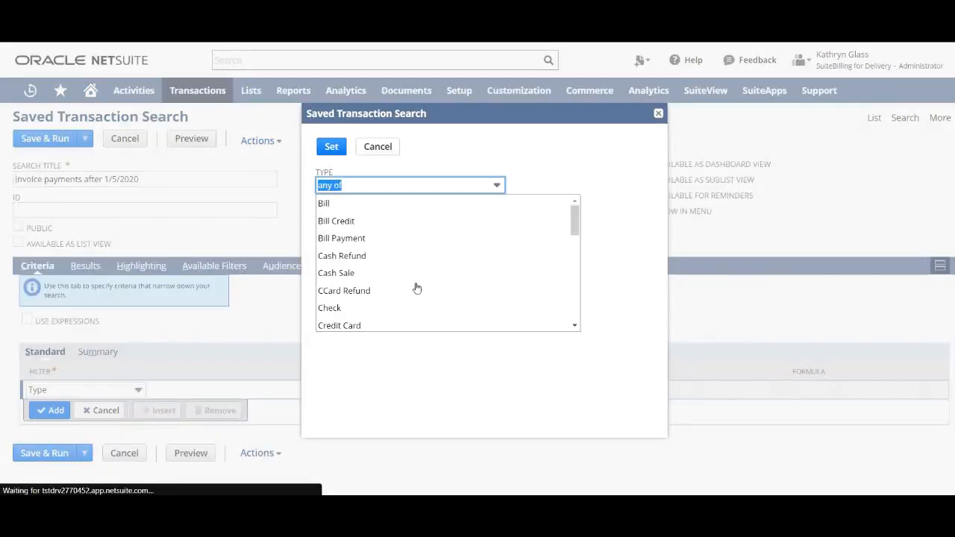
scroll(417, 289, "down", 6)
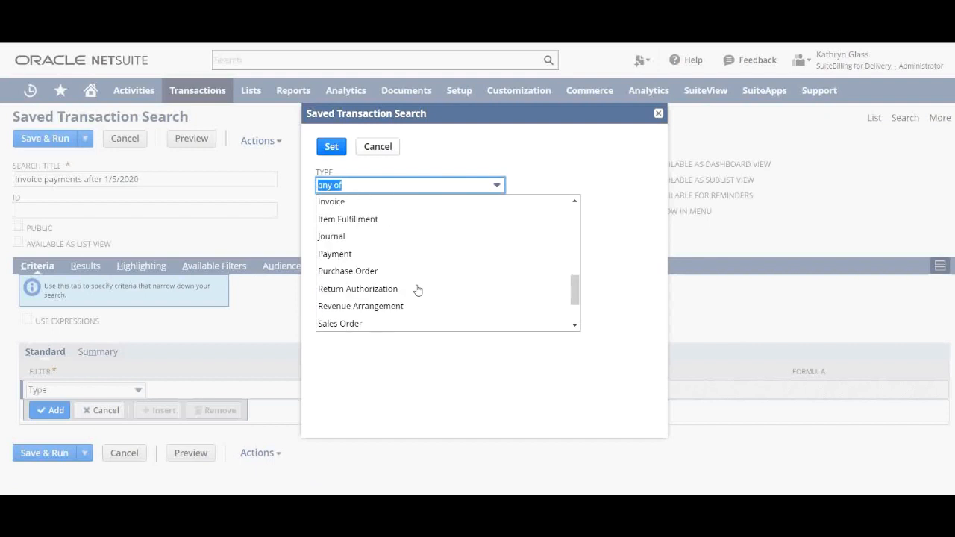
left_click(335, 254)
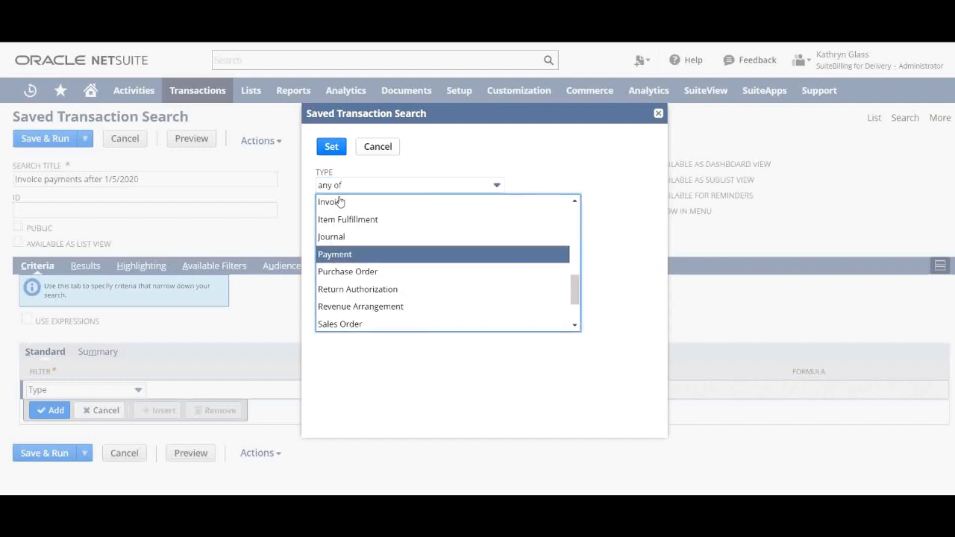
left_click(332, 146)
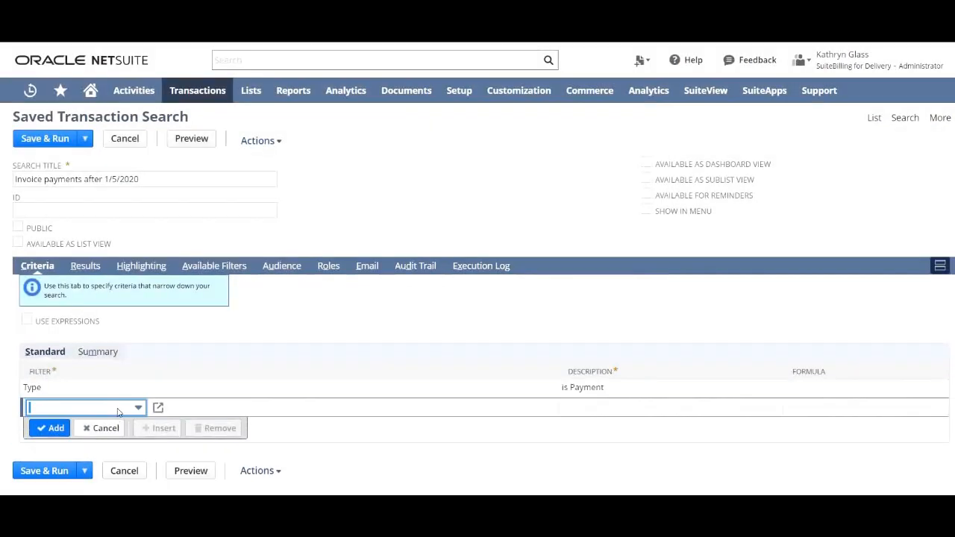
Step: Add a standard Main Line criterion set to Yes to the payments search
type("Main Line")
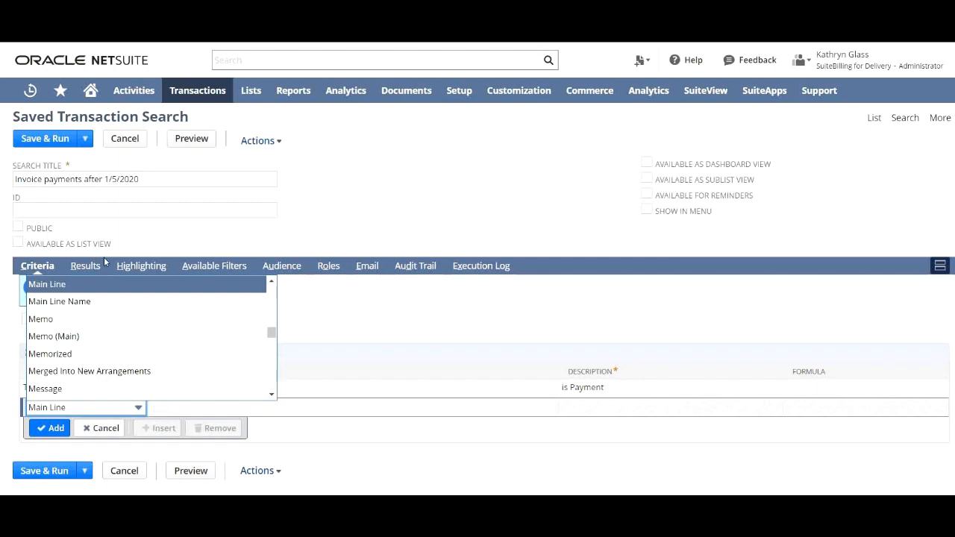
left_click(95, 288)
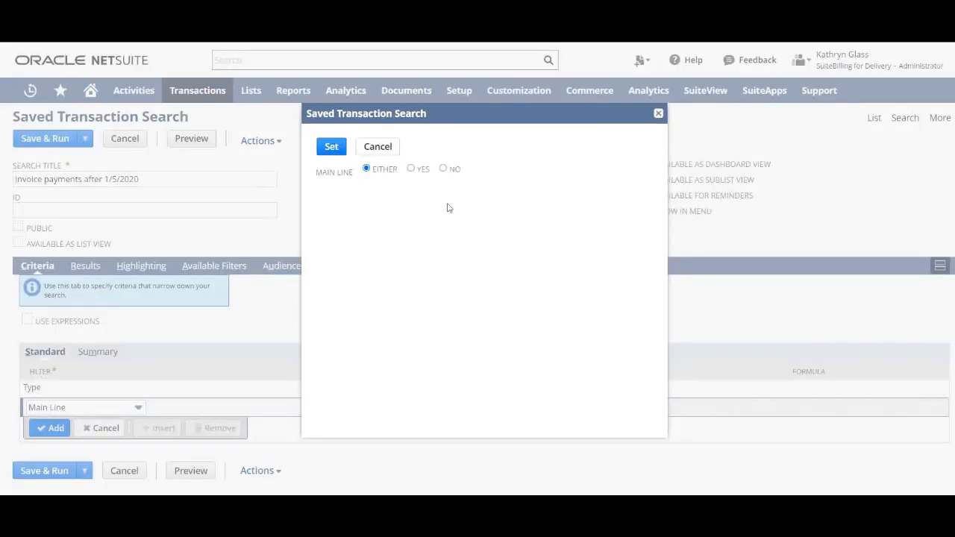
left_click(411, 169)
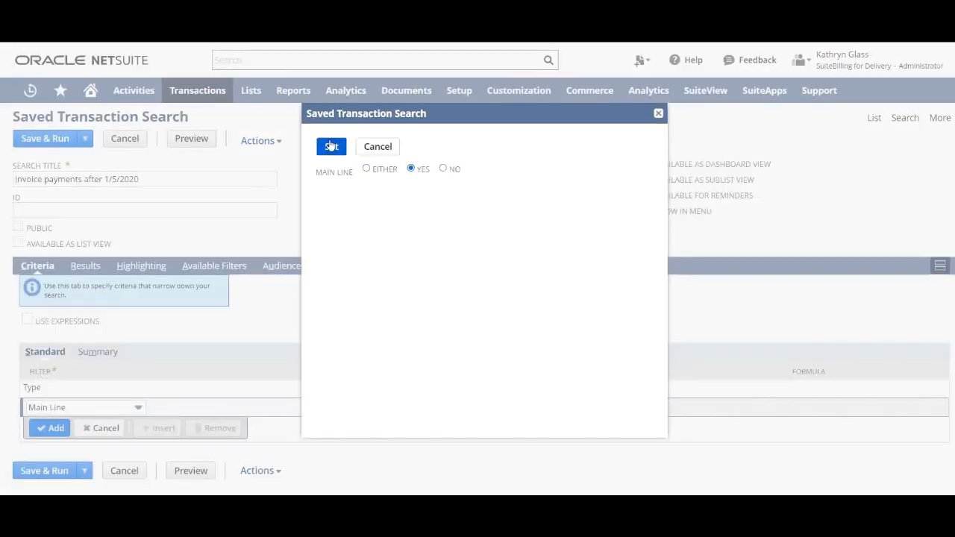
left_click(331, 146)
Step: Add a standard Date criterion set to after 1/5/2020 to the payments search
left_click(105, 424)
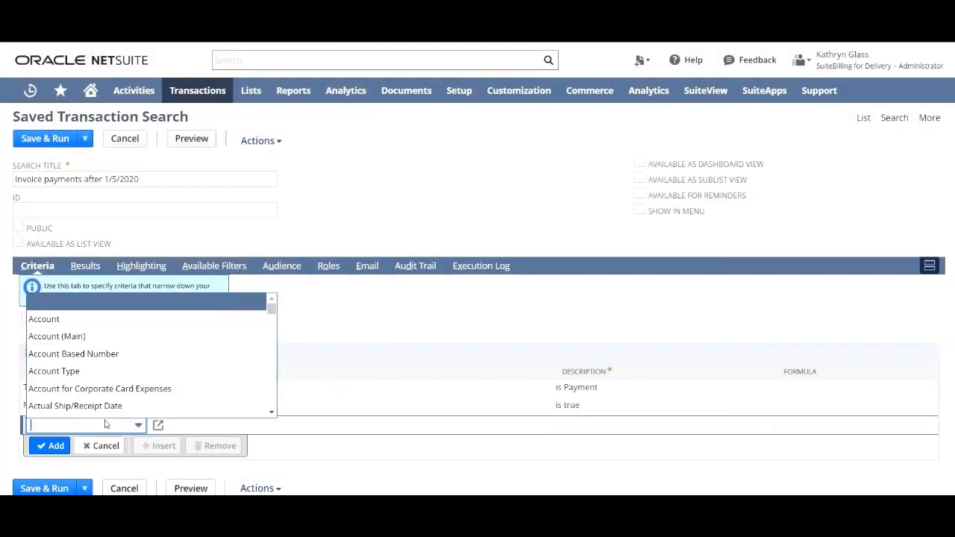
type("Date")
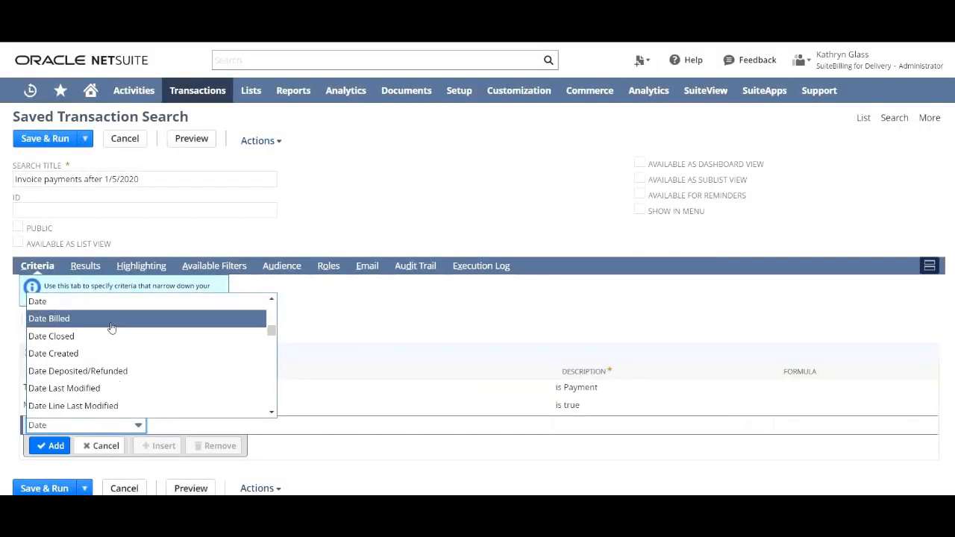
left_click(105, 301)
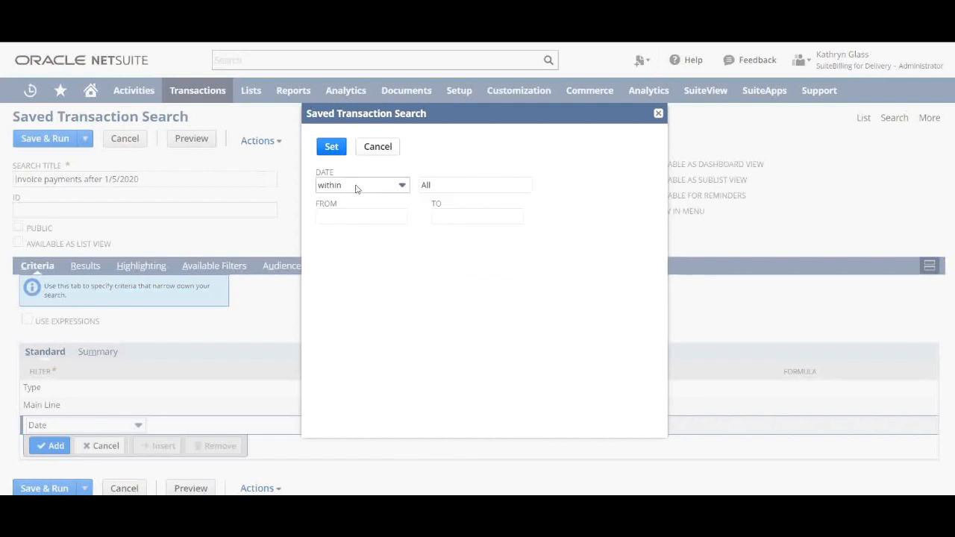
left_click(361, 185)
scroll(340, 254, "up", 3)
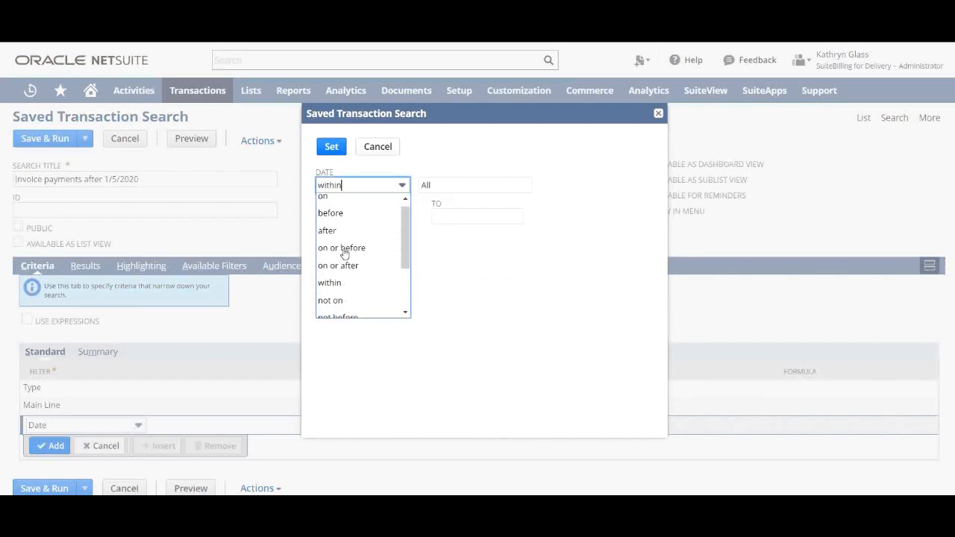
left_click(340, 233)
left_click(378, 202)
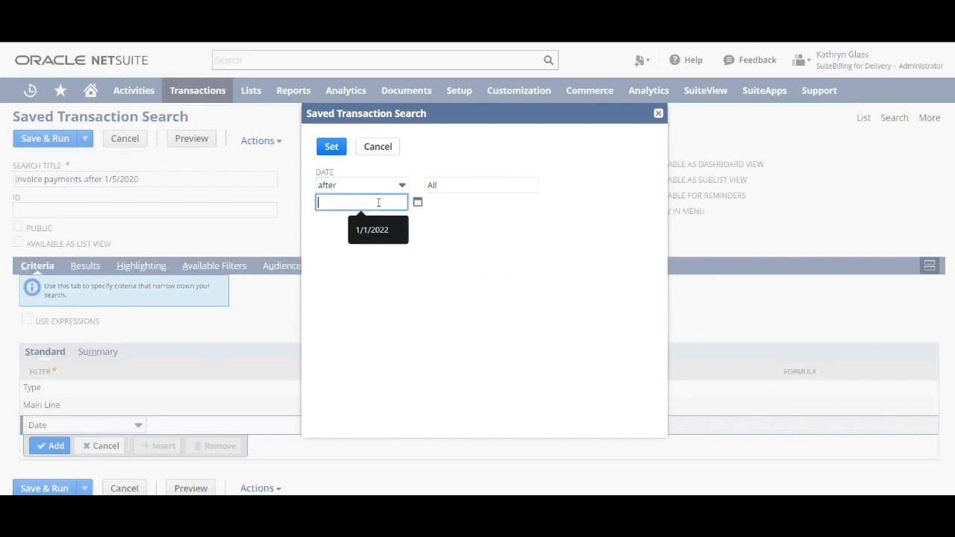
type("1/5/2020")
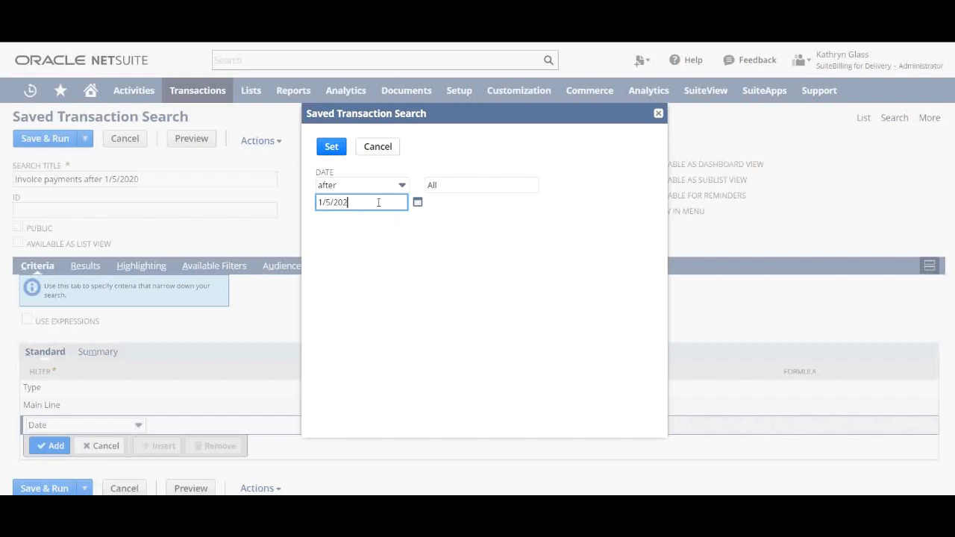
left_click(323, 147)
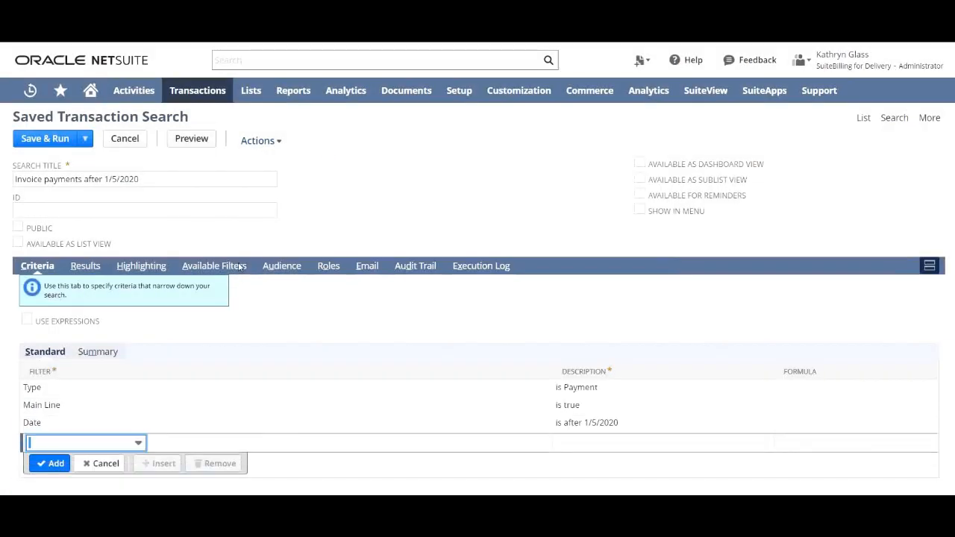
Step: Remove the Order Type, * and As-Of Date columns from the payments search's result columns
scroll(106, 388, "down", 1)
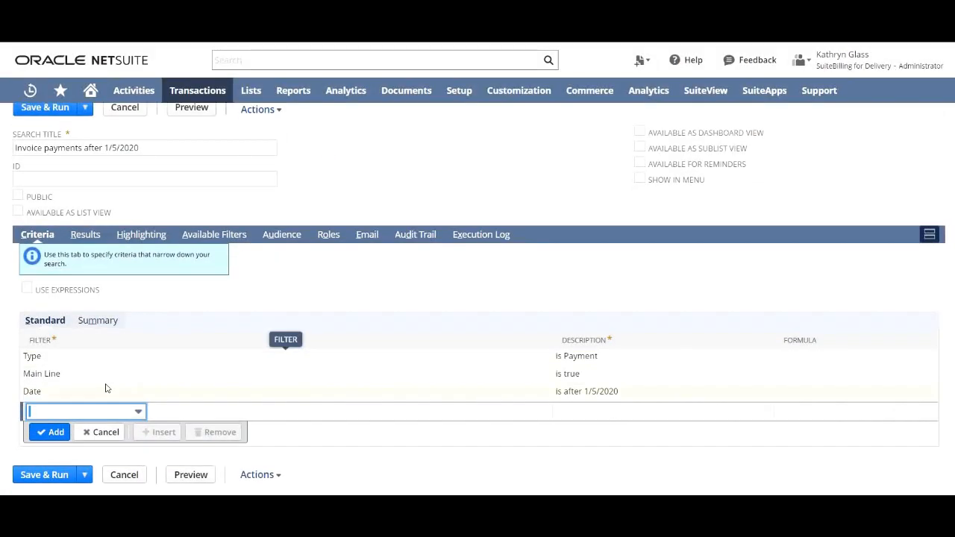
left_click(82, 234)
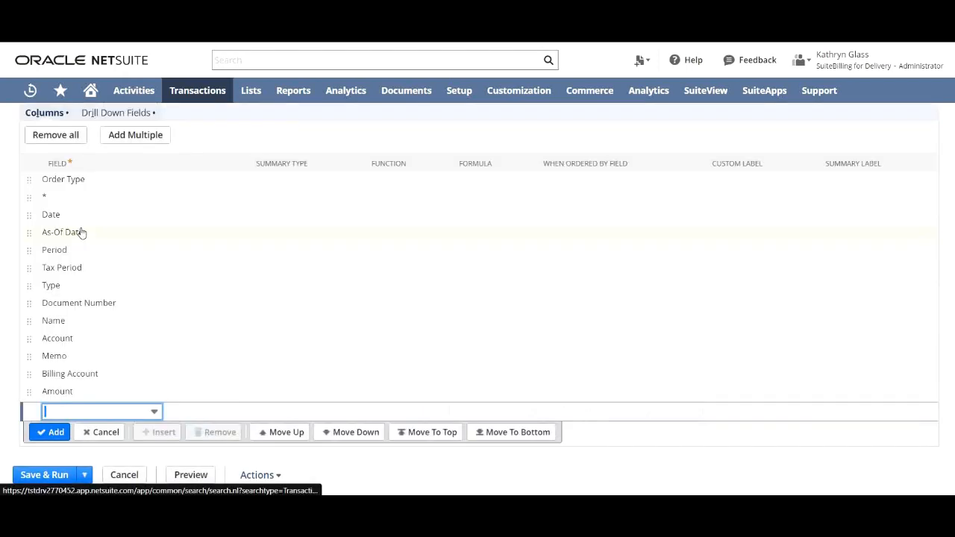
left_click(91, 203)
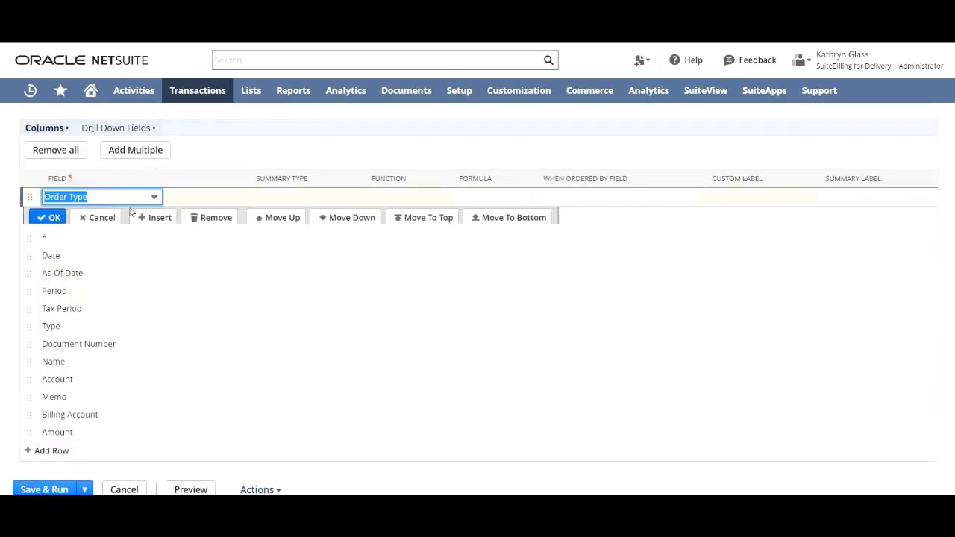
left_click(211, 222)
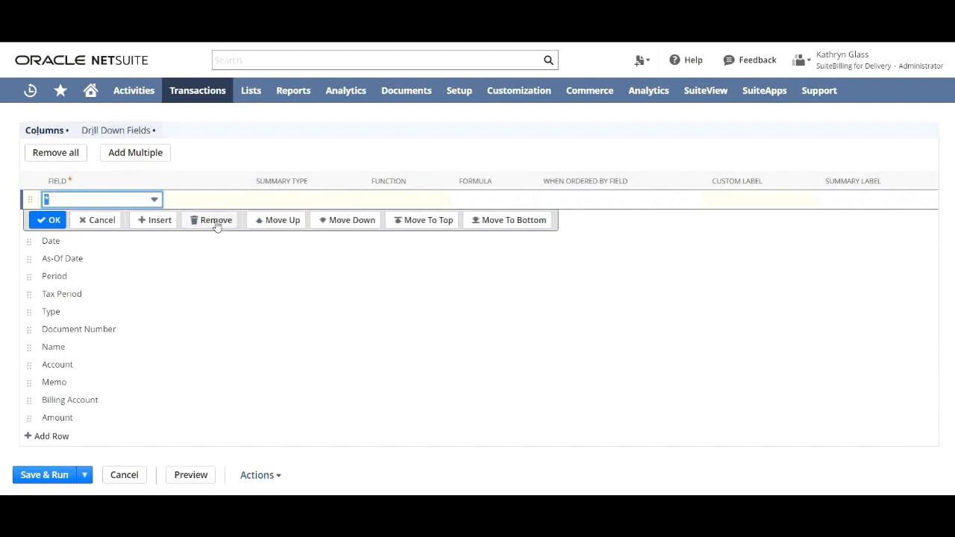
left_click(214, 223)
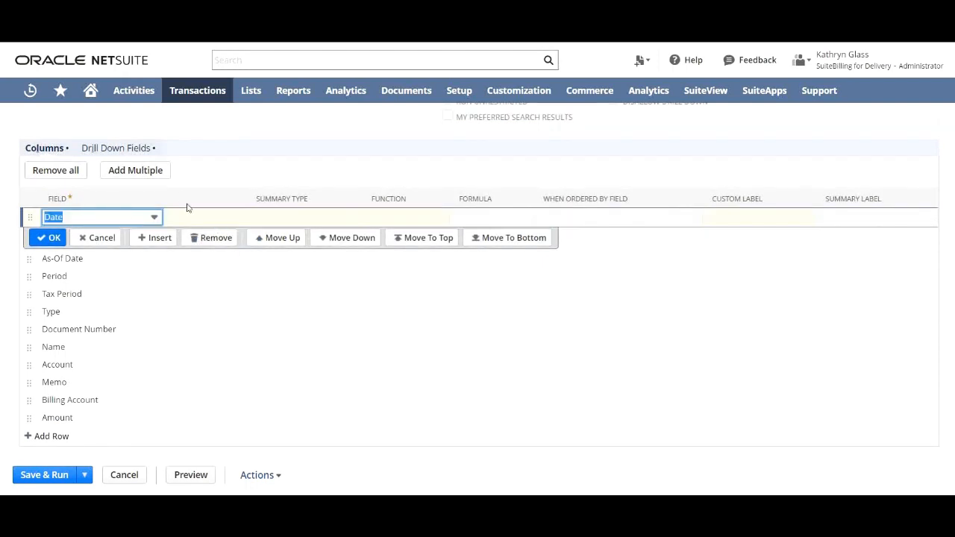
left_click(48, 238)
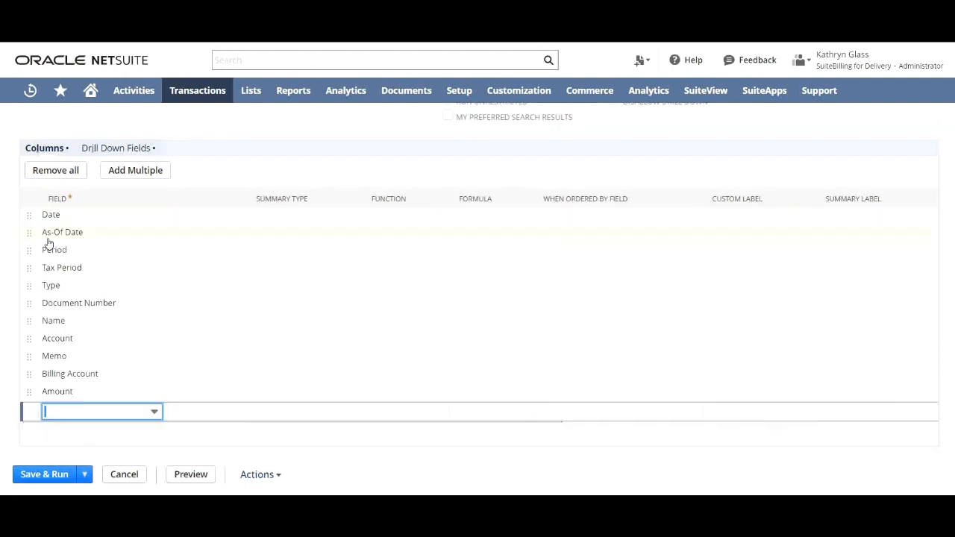
left_click(111, 239)
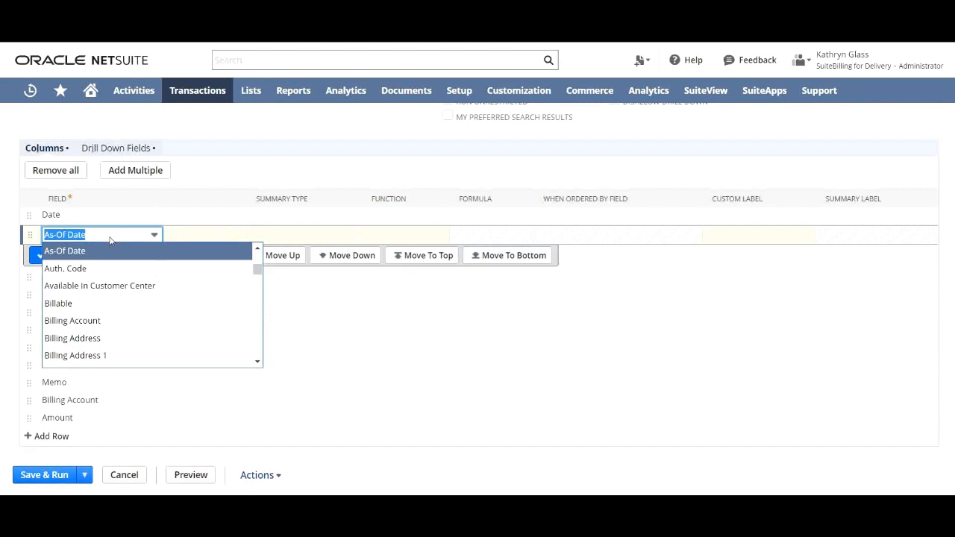
left_click(215, 232)
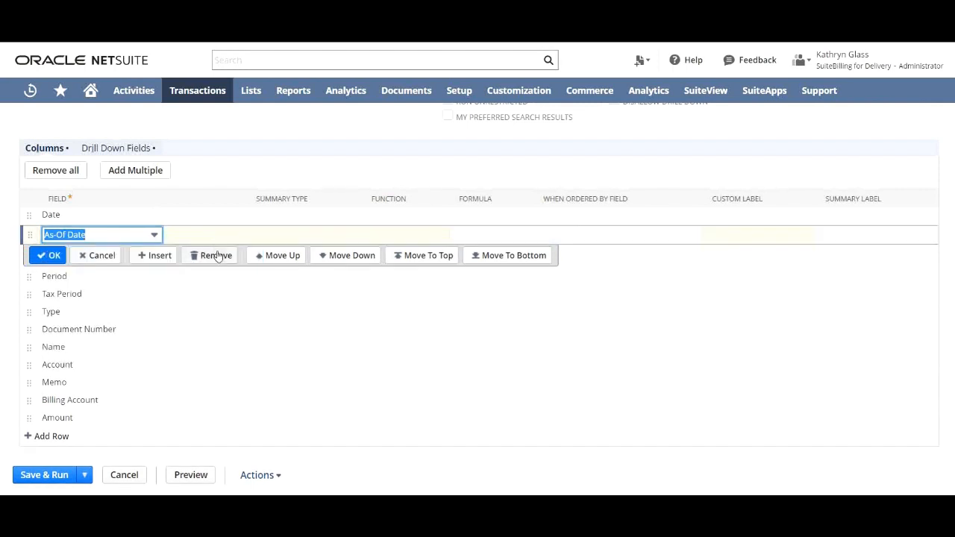
left_click(217, 256)
Step: Save and run the "Invoice payments after 1/5/2020" search
scroll(124, 405, "up", 3)
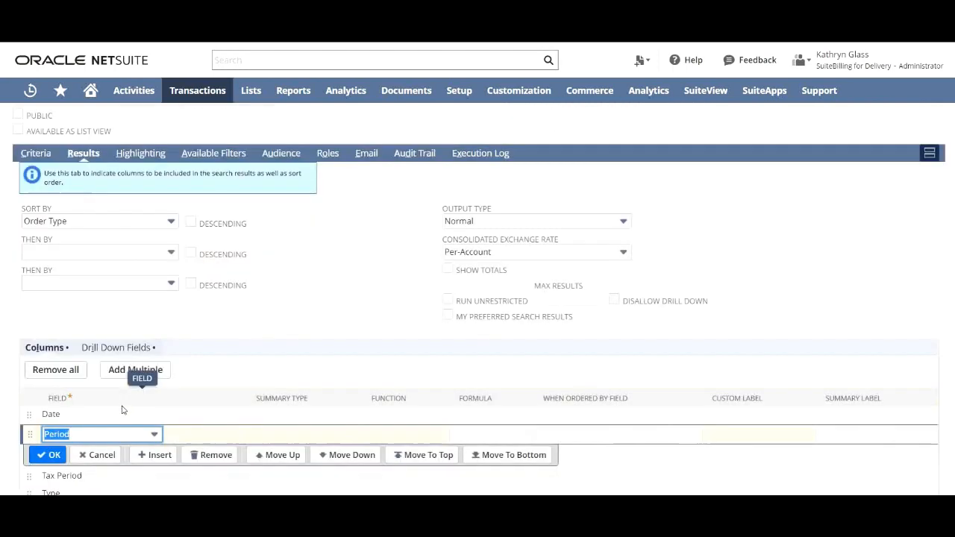
scroll(123, 409, "up", 2)
left_click(57, 140)
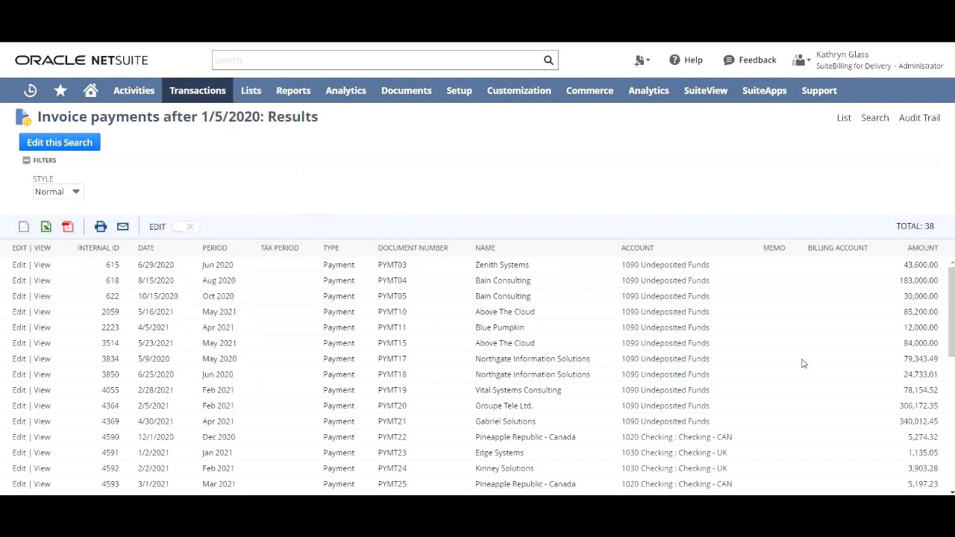
Step: Review the payments search results, checking the total count and the dates, types and customer names of the listed payments
left_click_drag(942, 229, 892, 229)
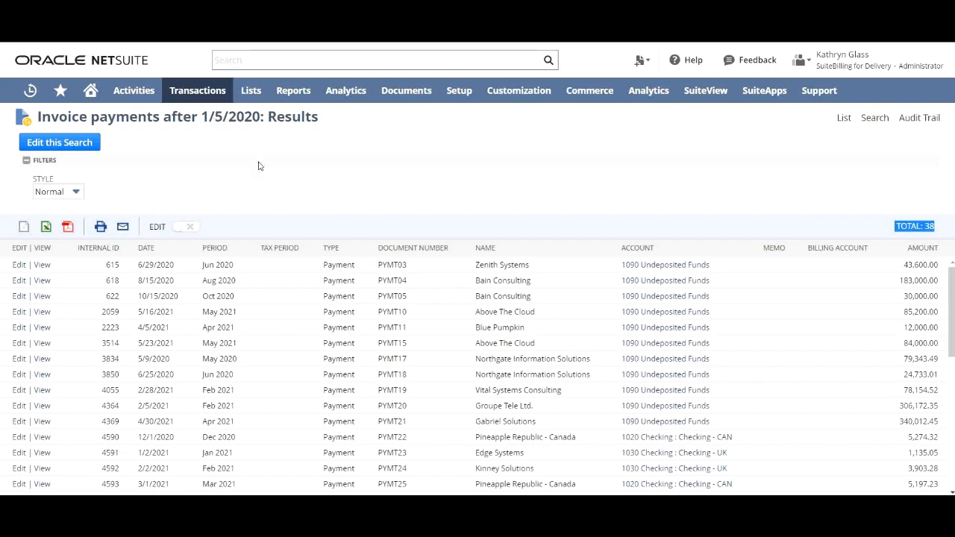
scroll(282, 422, "down", 3)
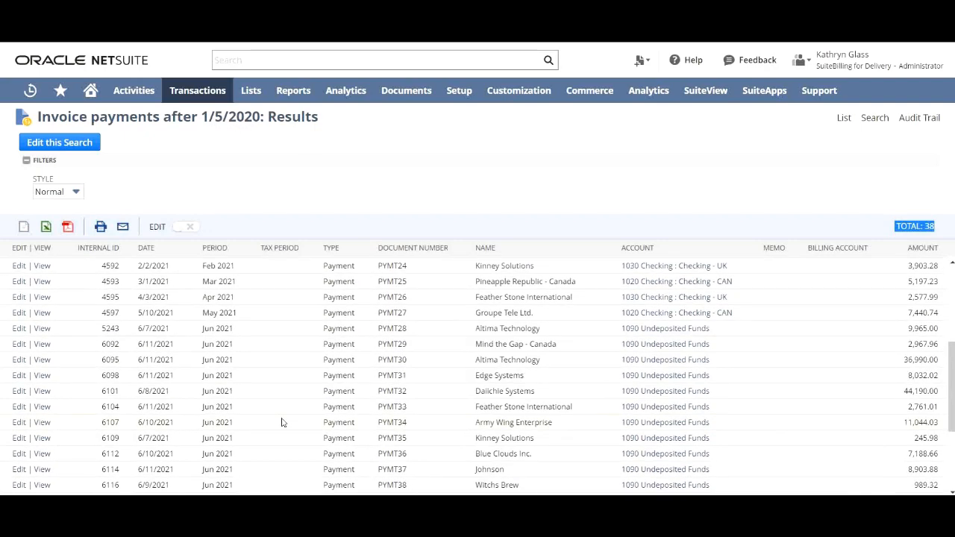
scroll(282, 422, "down", 6)
scroll(217, 289, "up", 15)
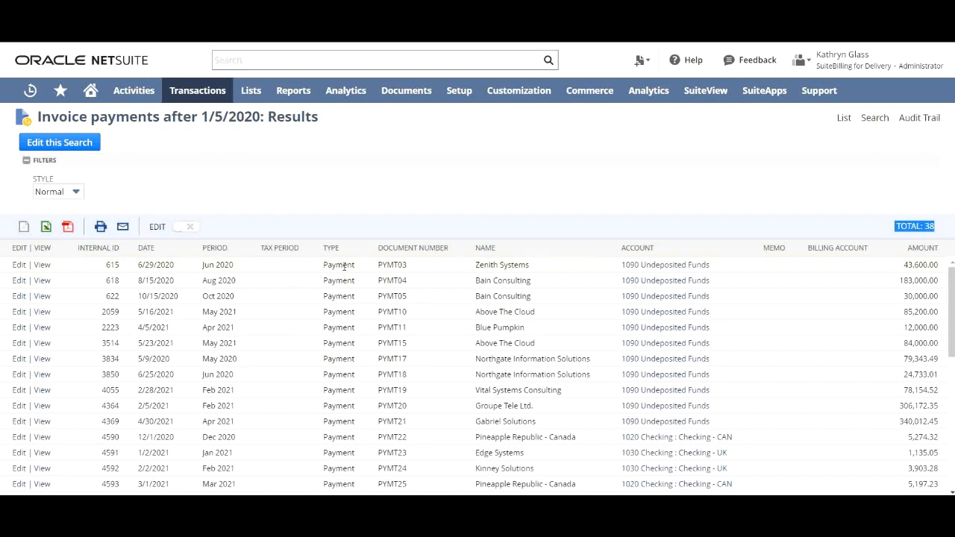
scroll(336, 404, "down", 1)
scroll(336, 404, "up", 1)
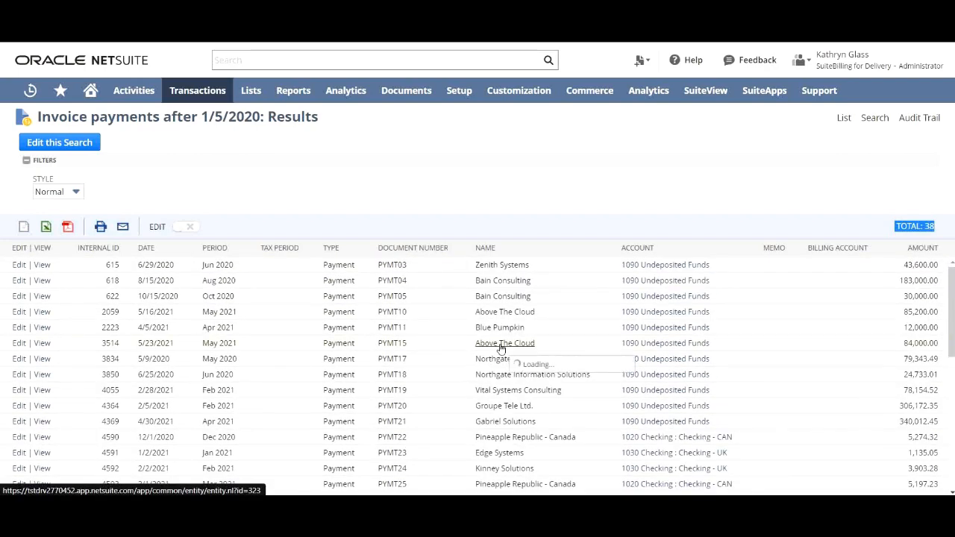
mouse_move(501, 348)
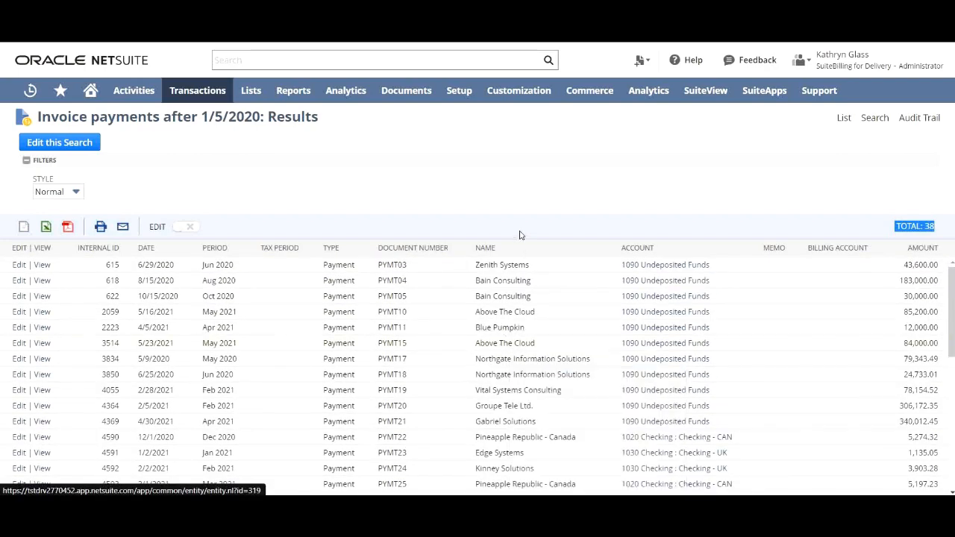